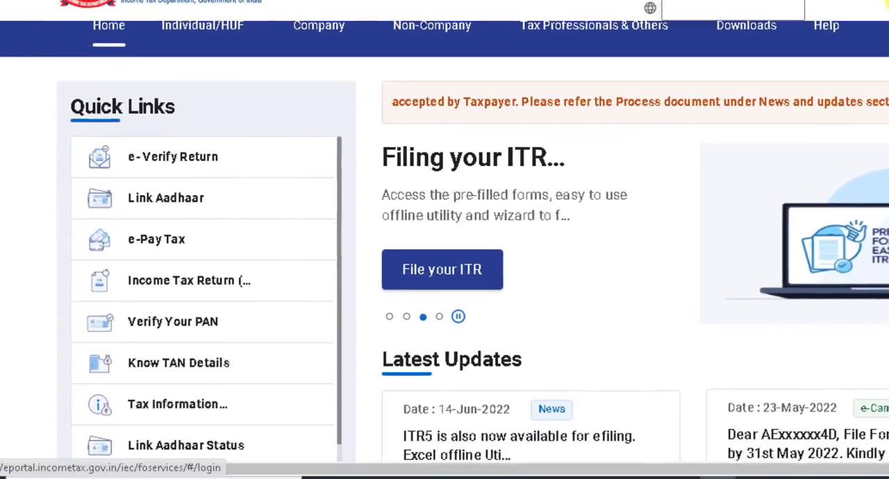
Open the login page of the income tax e-filing portal and start signing in.
{"action": "left_click", "coordinate": [735, 87]}
{"action": "left_click", "coordinate": [147, 251]}
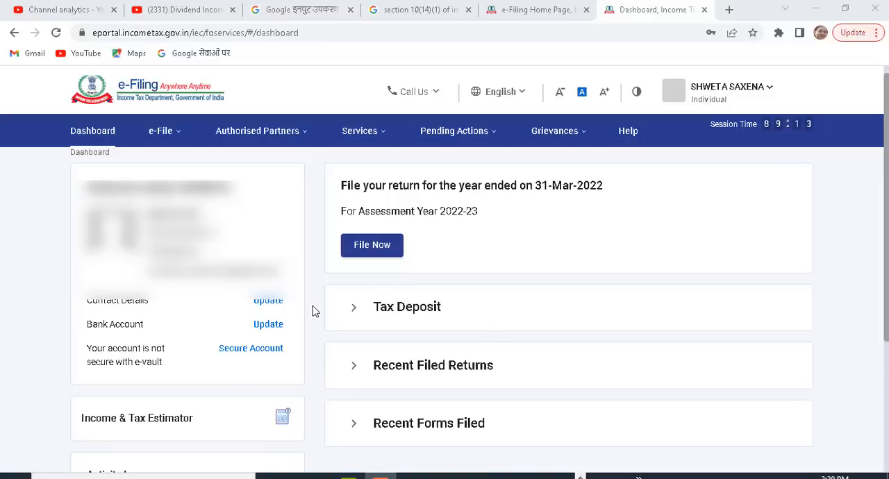
Open Form 26AS from the income tax returns options and confirm the redirect to the TDS-CPC website.
{"action": "mouse_move", "coordinate": [167, 133]}
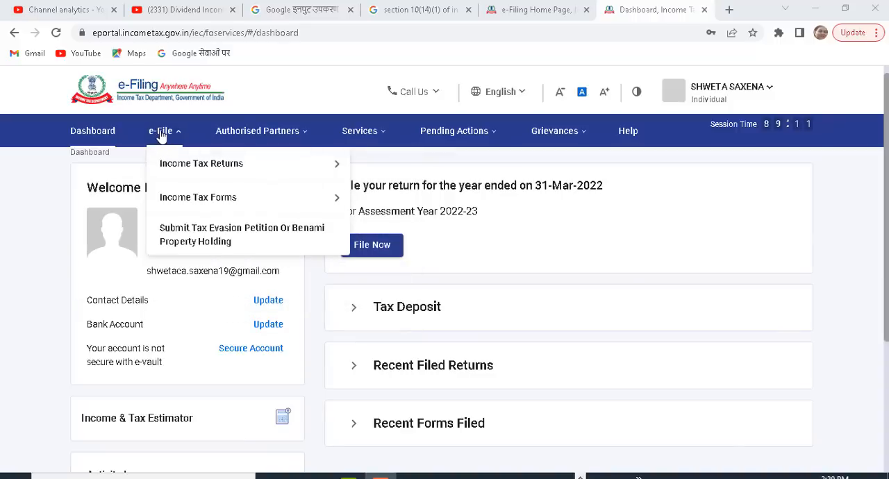
{"action": "mouse_move", "coordinate": [240, 165]}
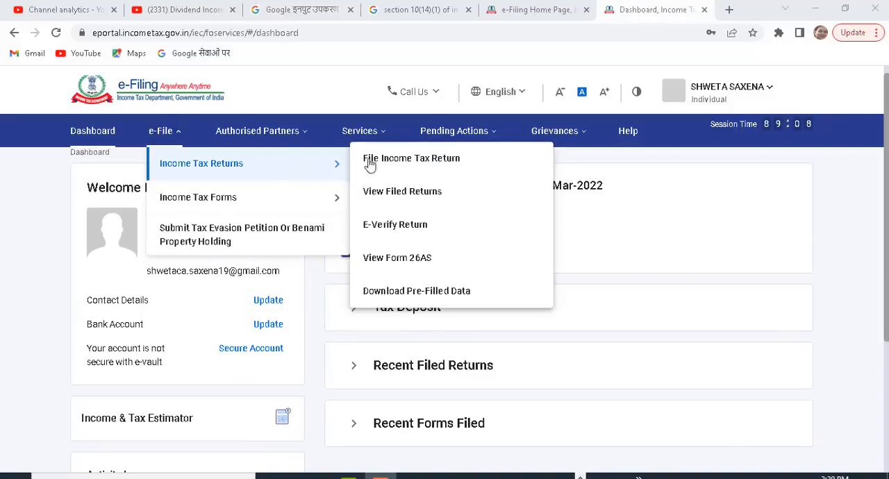
{"action": "left_click", "coordinate": [390, 264]}
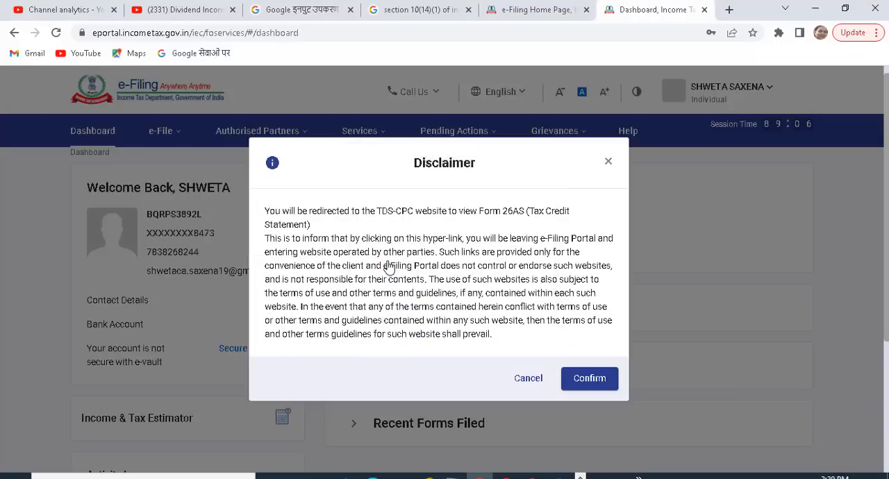
{"action": "left_click", "coordinate": [578, 380]}
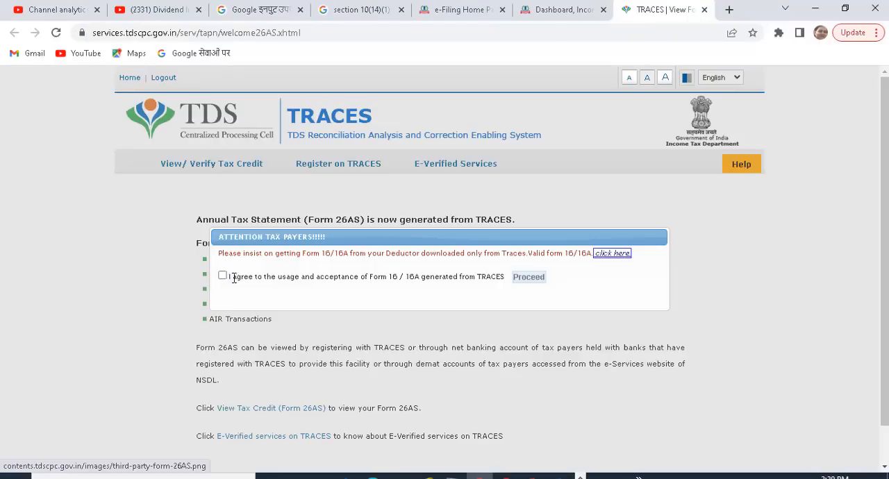
Agree to the usage and acceptance of Form 16/16A on TRACES and proceed to View Tax Credit (Form 26AS).
{"action": "left_click", "coordinate": [222, 277]}
{"action": "left_click", "coordinate": [534, 279]}
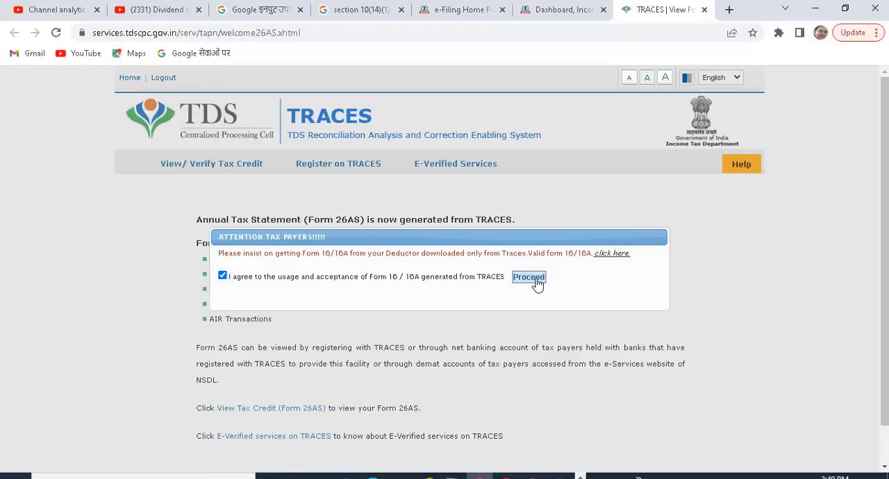
{"action": "left_click", "coordinate": [236, 414]}
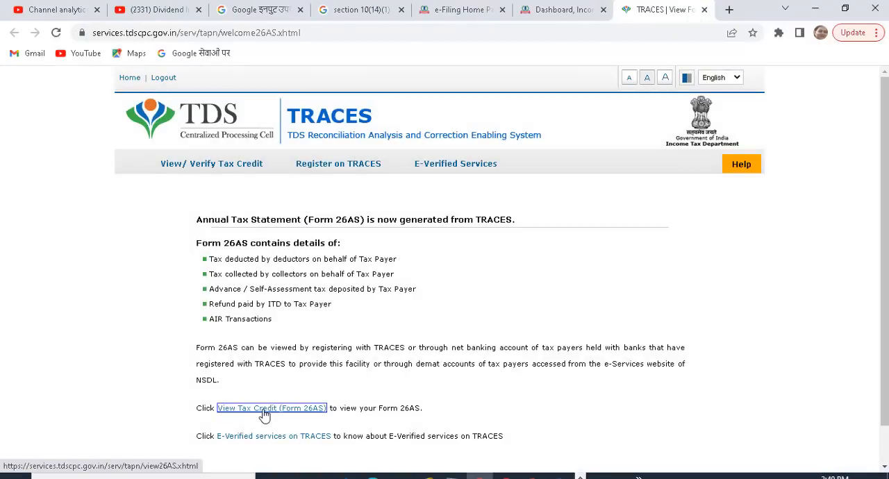
Display Form 26AS for assessment year 2022-23 as HTML and review its tax deduction sections.
{"action": "left_click", "coordinate": [476, 252]}
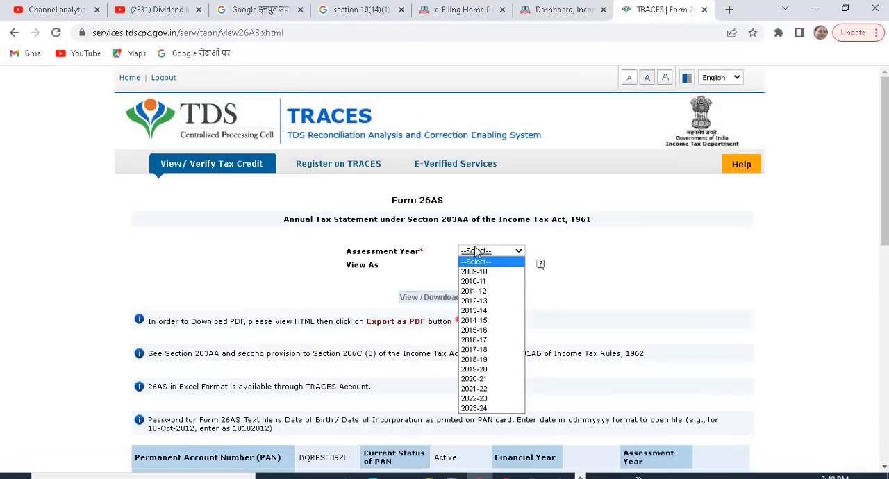
{"action": "left_click", "coordinate": [476, 399]}
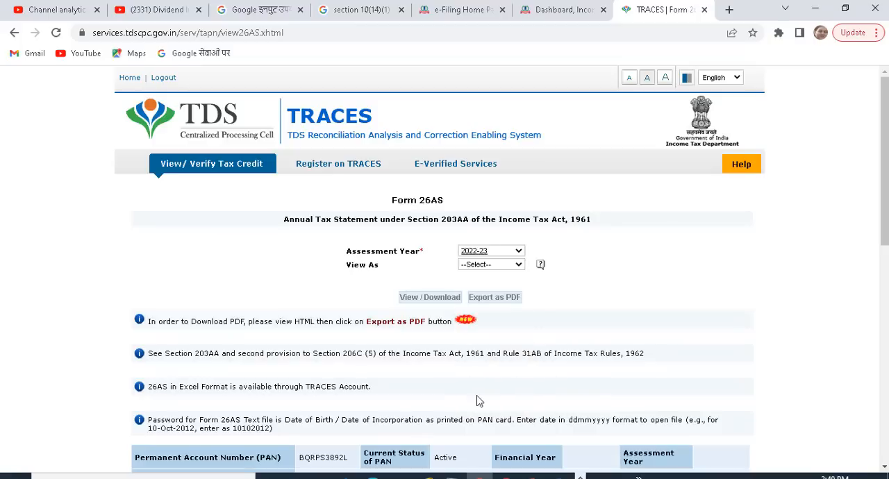
{"action": "left_click", "coordinate": [488, 270]}
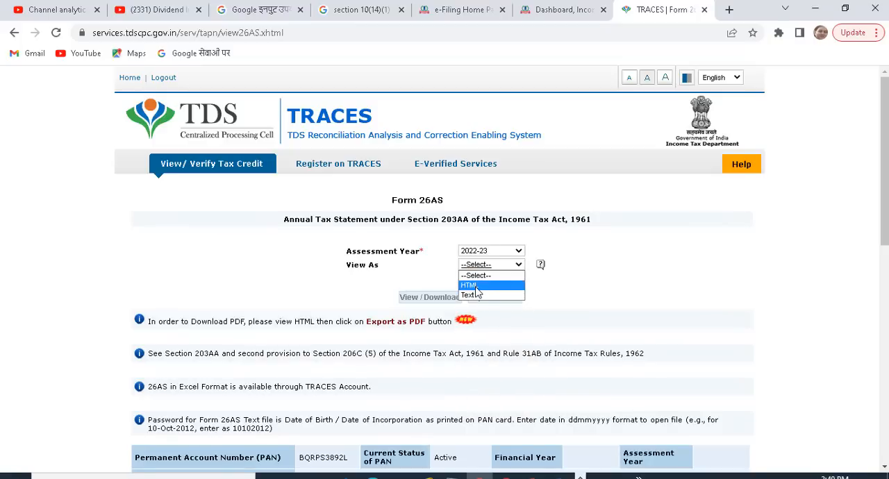
{"action": "left_click", "coordinate": [475, 287]}
{"action": "left_click", "coordinate": [434, 299]}
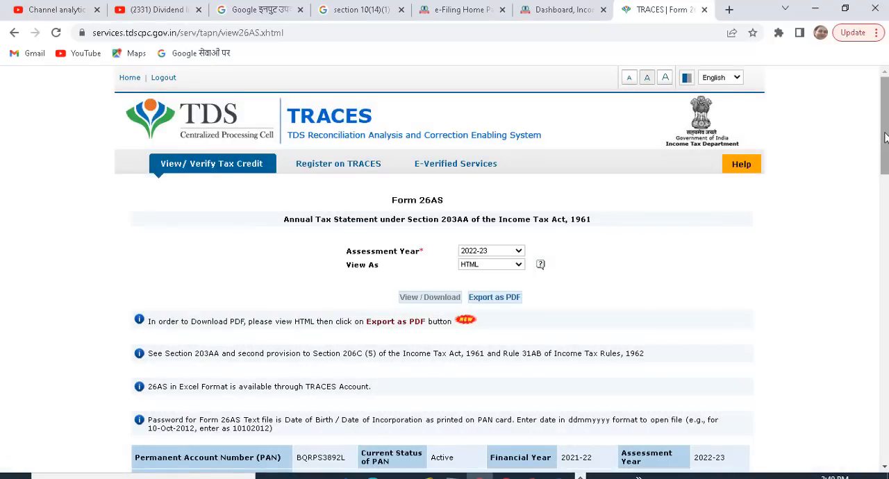
{"action": "scroll", "coordinate": [886, 137], "scroll_direction": "down", "scroll_amount": 5}
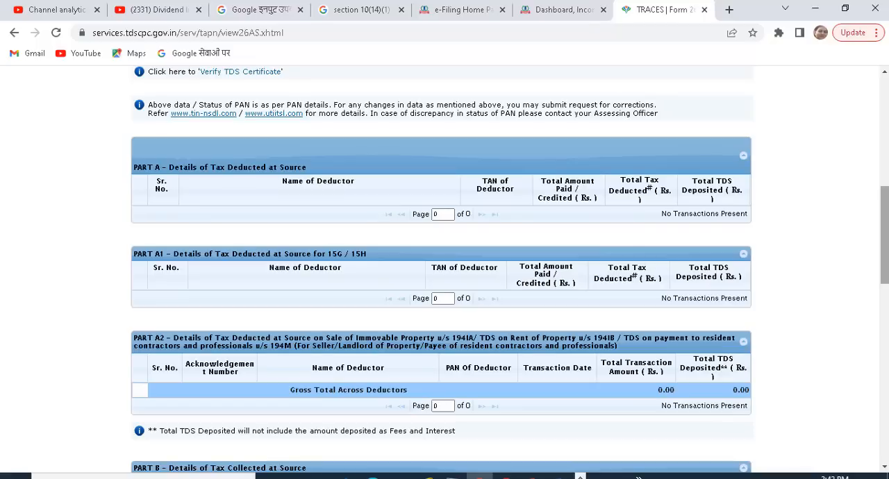
{"action": "left_click_drag", "start_coordinate": [884, 243], "coordinate": [881, 239]}
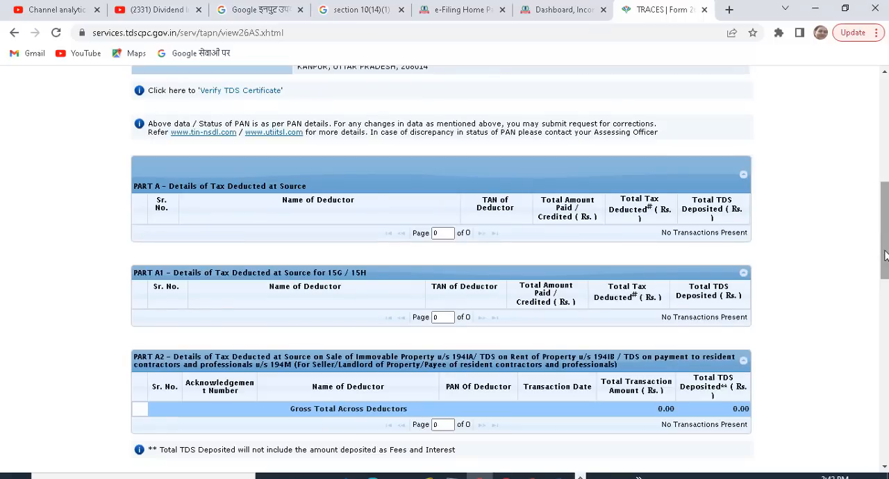
{"action": "left_click_drag", "start_coordinate": [885, 256], "coordinate": [885, 144]}
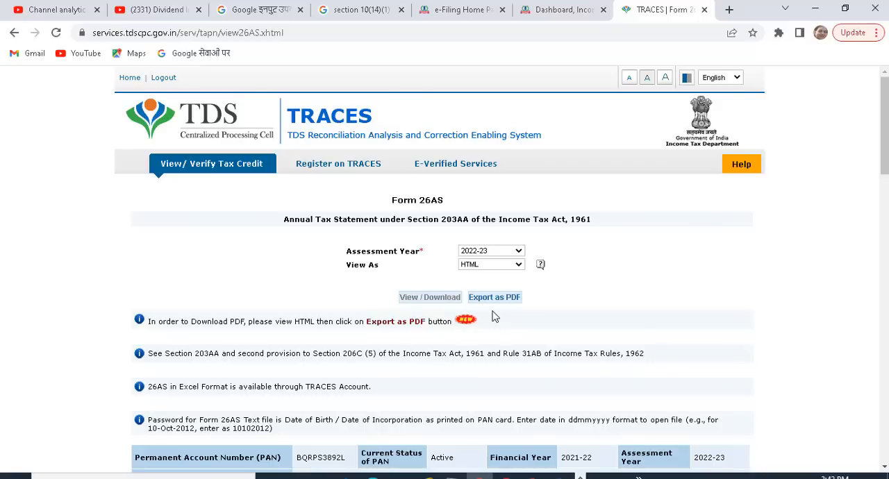
Return to the e-filing dashboard and open the Annual Information Statement (AIS) service on the compliance portal.
{"action": "left_click", "coordinate": [563, 15]}
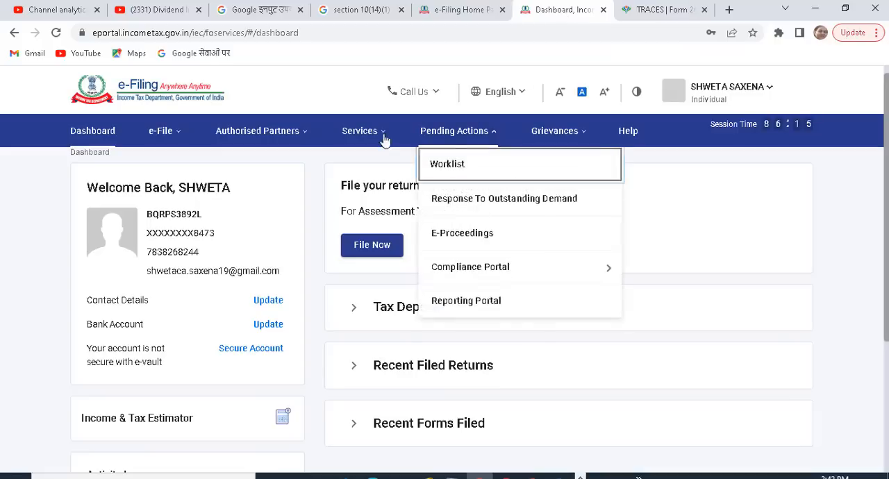
{"action": "mouse_move", "coordinate": [378, 138]}
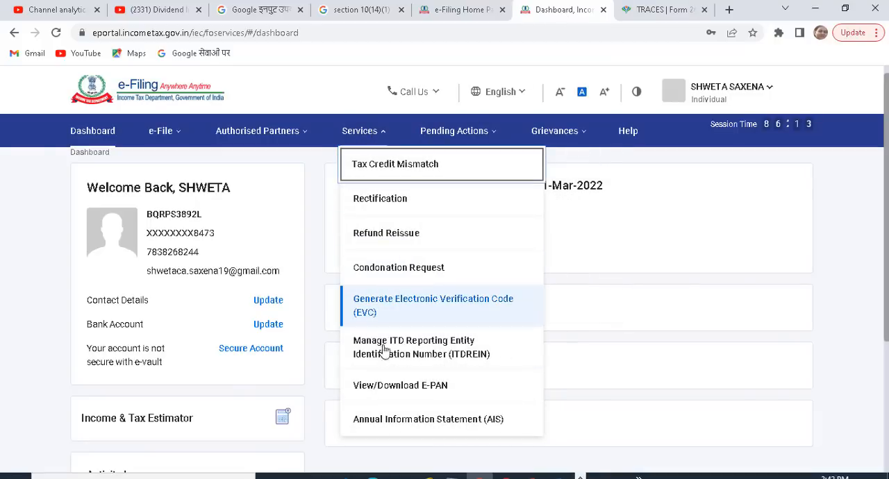
{"action": "left_click", "coordinate": [388, 421]}
{"action": "left_click", "coordinate": [545, 325]}
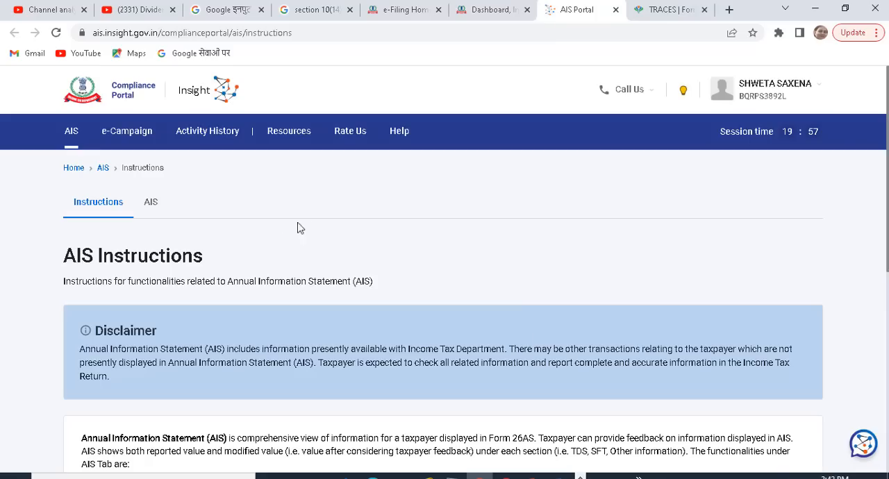
Open the Taxpayer Information Summary for F.Y. 2021-22 in the AIS section and review its income categories.
{"action": "left_click", "coordinate": [153, 209]}
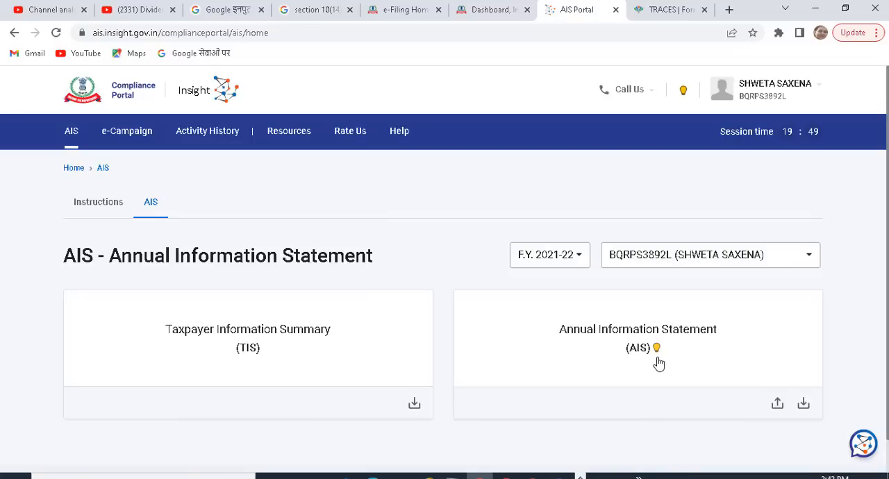
{"action": "left_click", "coordinate": [356, 371]}
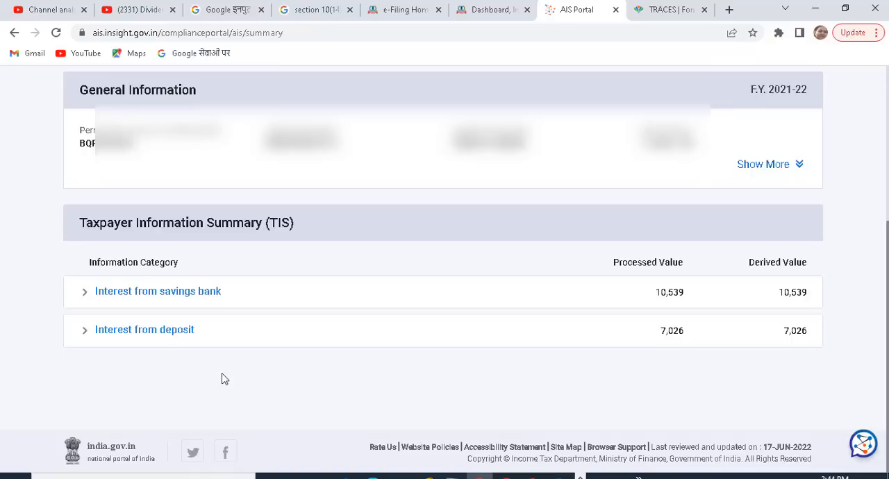
{"action": "scroll", "coordinate": [225, 378], "scroll_direction": "up", "scroll_amount": 4}
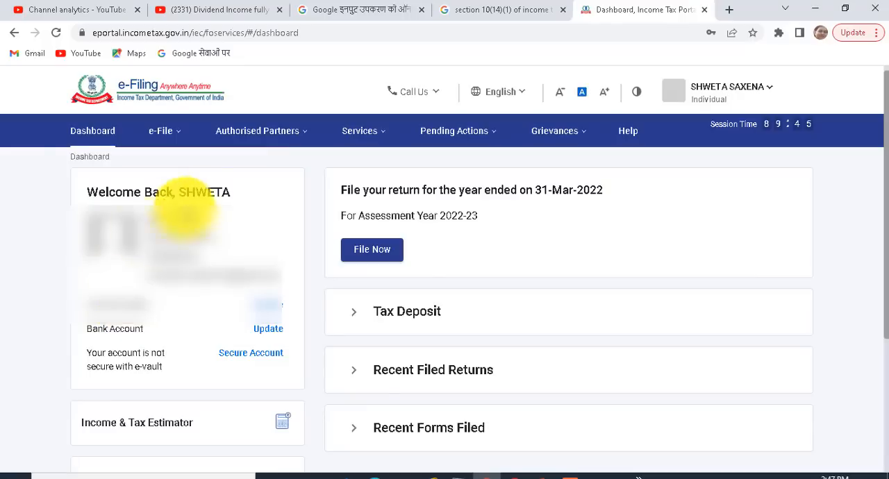
Start filing the return for the year ended 31-Mar-2022 from the e-filing dashboard.
{"action": "left_click", "coordinate": [373, 254]}
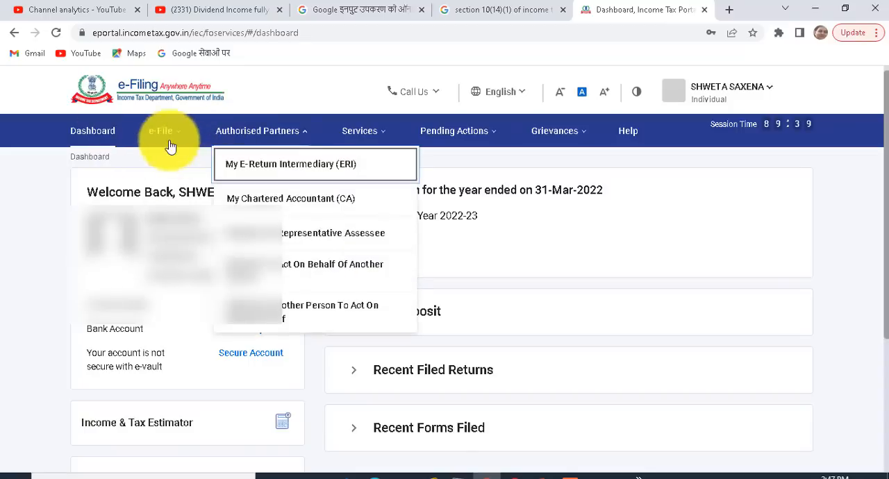
{"action": "mouse_move", "coordinate": [169, 143]}
{"action": "mouse_move", "coordinate": [173, 169]}
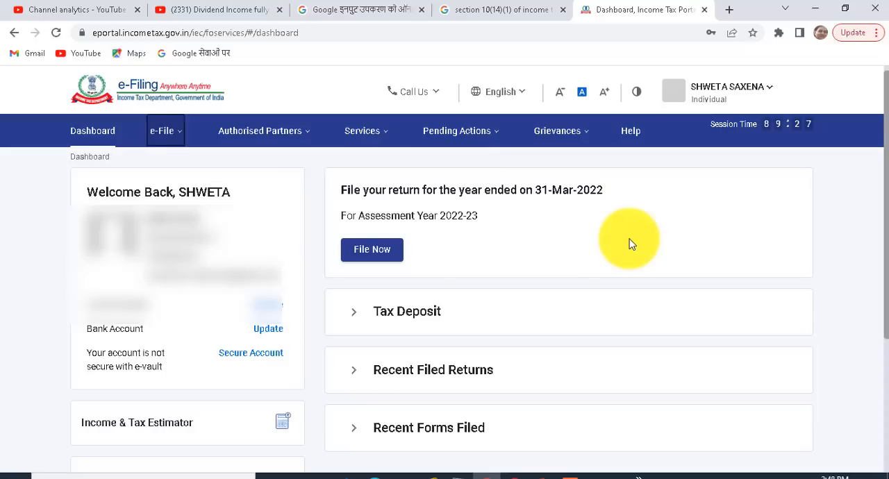
{"action": "left_click", "coordinate": [378, 256]}
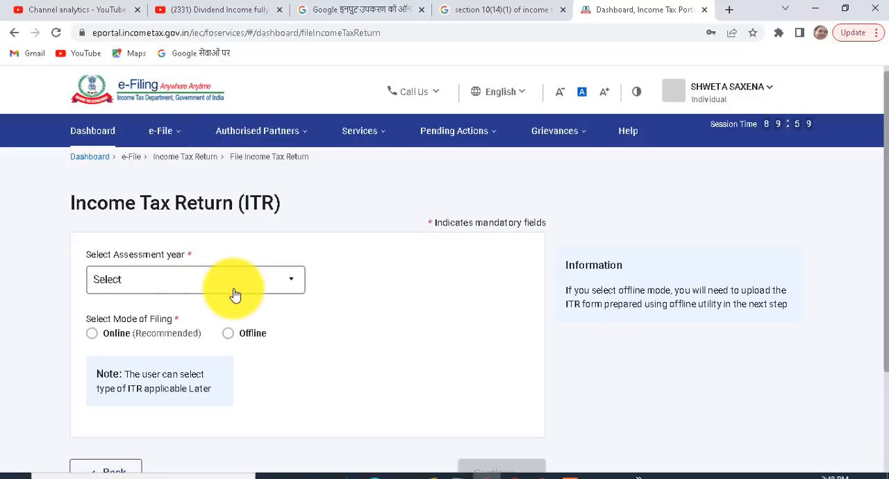
Choose assessment year 2022-23 and the online filing mode for the return, and continue.
{"action": "left_click", "coordinate": [235, 294]}
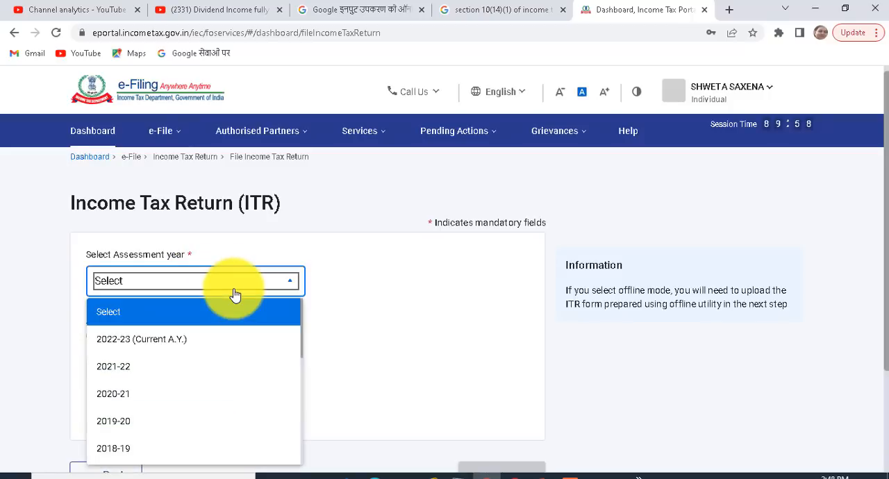
{"action": "left_click", "coordinate": [158, 350]}
{"action": "left_click", "coordinate": [93, 339]}
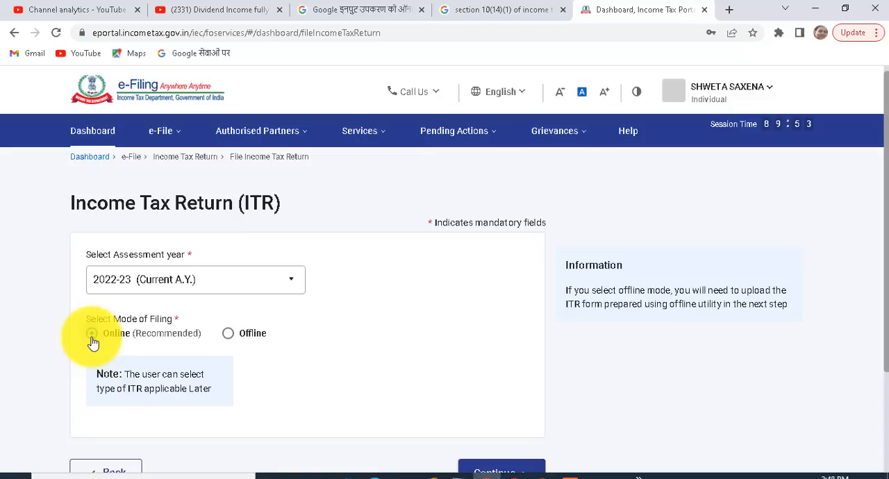
{"action": "left_click", "coordinate": [475, 469]}
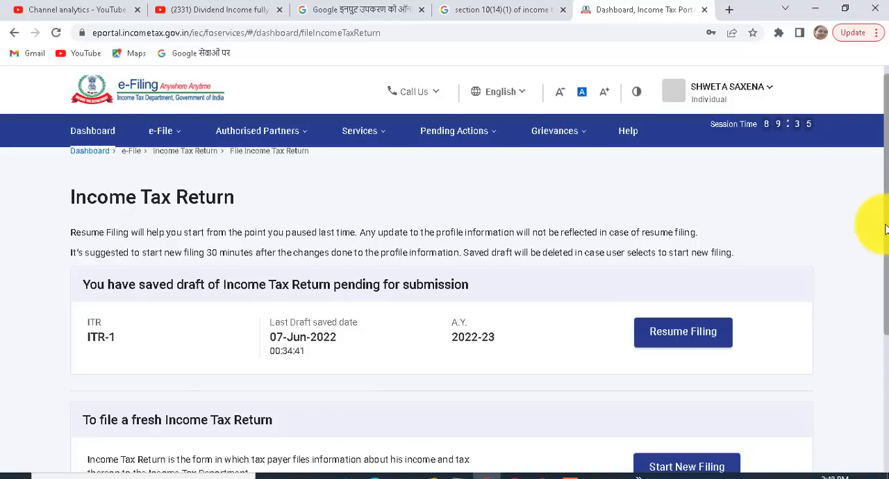
Start a new filing instead of resuming the saved draft, and continue with the Individual status.
{"action": "scroll", "coordinate": [866, 242], "scroll_direction": "down", "scroll_amount": 1}
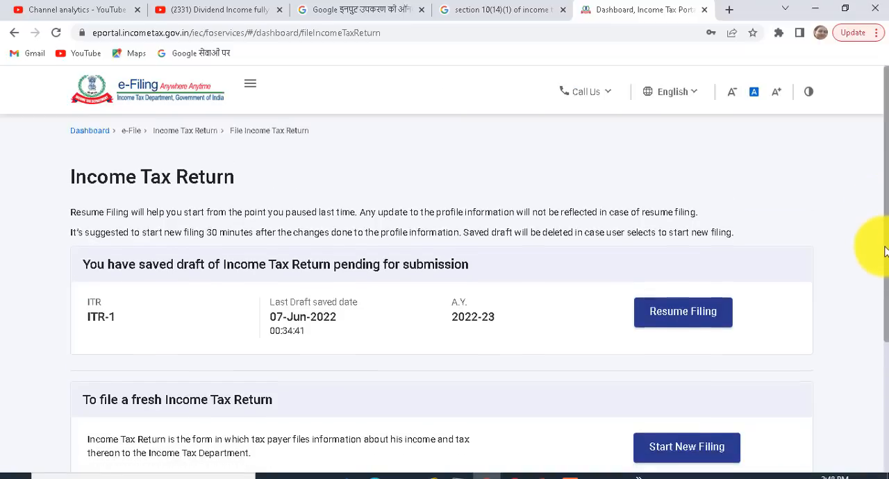
{"action": "left_click", "coordinate": [662, 434]}
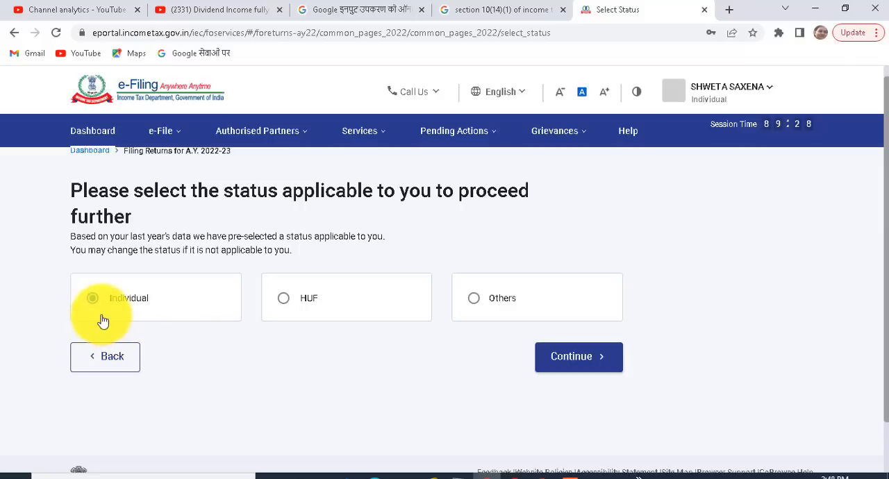
{"action": "left_click", "coordinate": [581, 368]}
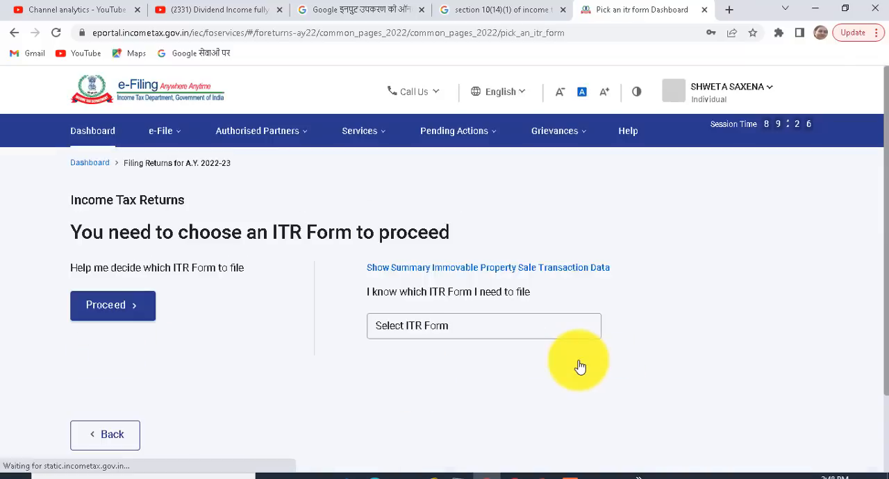
Choose ITR-2 as the return form and proceed with it.
{"action": "left_click", "coordinate": [409, 332]}
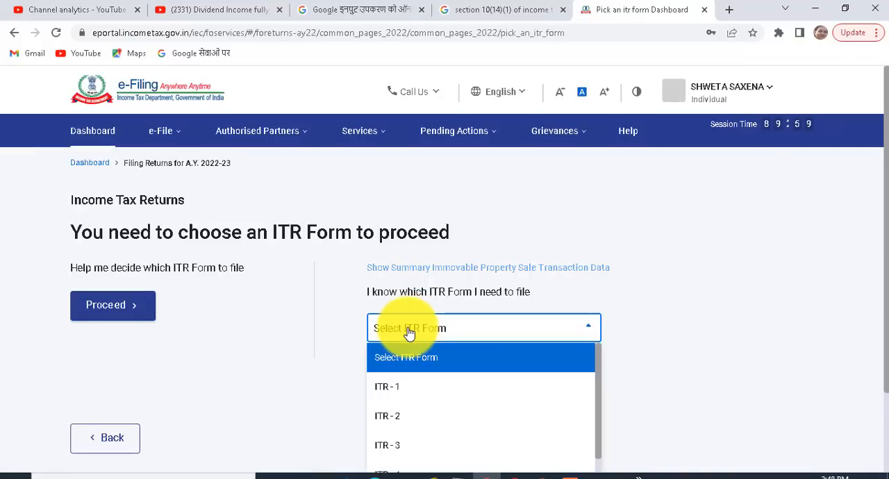
{"action": "left_click", "coordinate": [383, 420]}
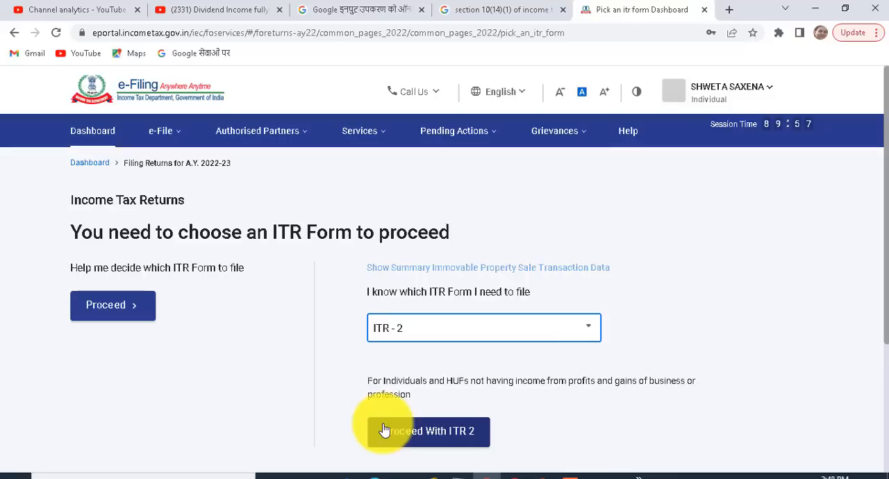
{"action": "left_click", "coordinate": [427, 435]}
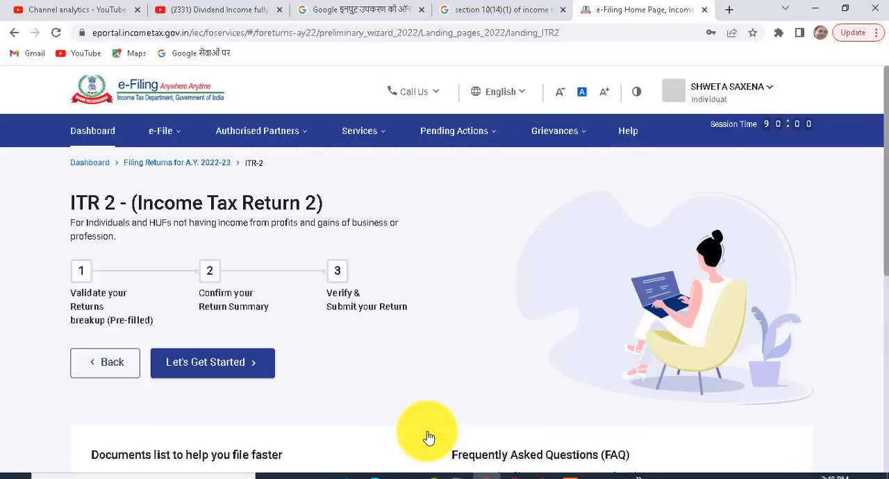
Get started with the ITR-2 return and continue past the filing-reason question to the schedule selection.
{"action": "left_click", "coordinate": [204, 364]}
{"action": "scroll", "coordinate": [872, 198], "scroll_direction": "down", "scroll_amount": 1}
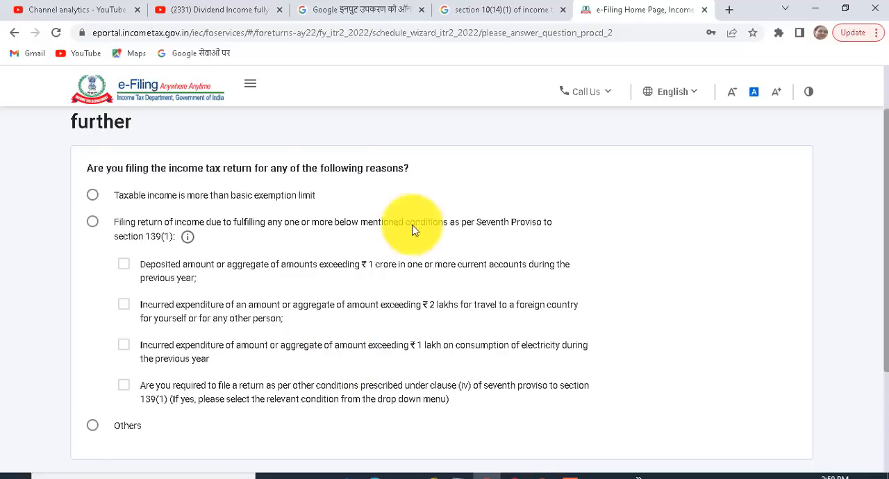
{"action": "scroll", "coordinate": [875, 358], "scroll_direction": "down", "scroll_amount": 2}
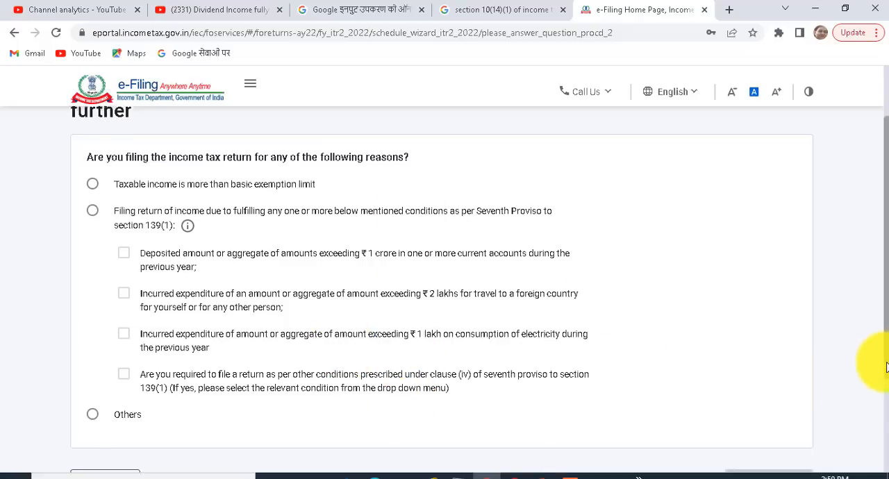
{"action": "left_click", "coordinate": [743, 417]}
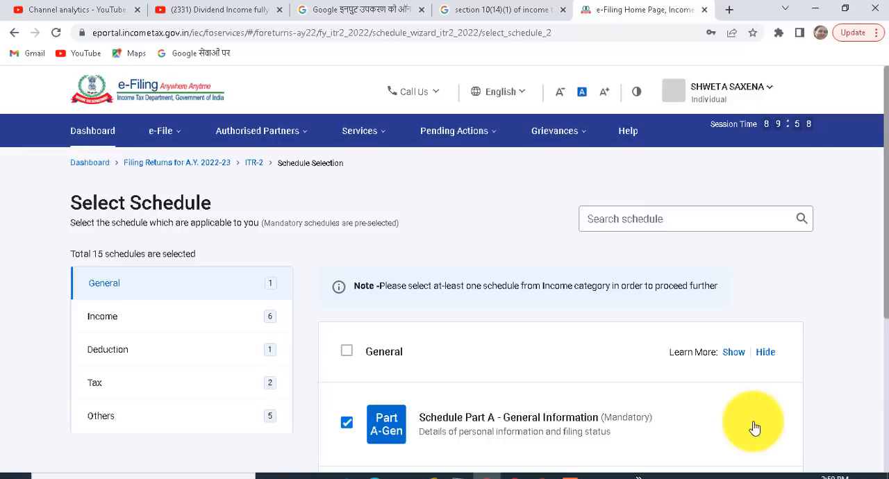
Review the preselected General schedules and open the Income schedules, starting with Salary, House Property and Capital Gains.
{"action": "scroll", "coordinate": [875, 257], "scroll_direction": "down", "scroll_amount": 1}
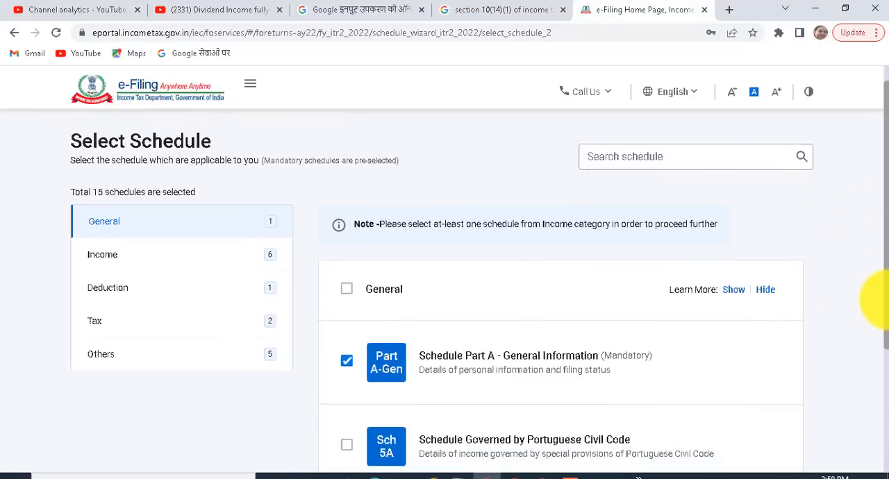
{"action": "scroll", "coordinate": [877, 300], "scroll_direction": "down", "scroll_amount": 1}
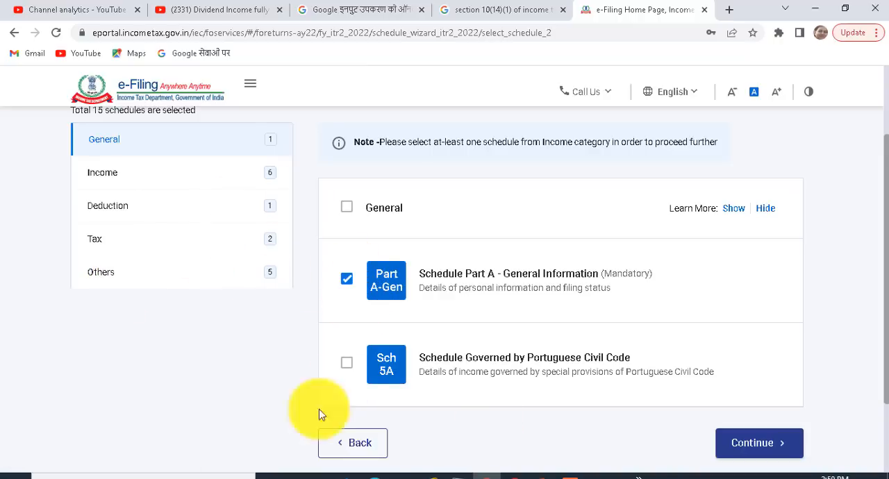
{"action": "left_click", "coordinate": [108, 176]}
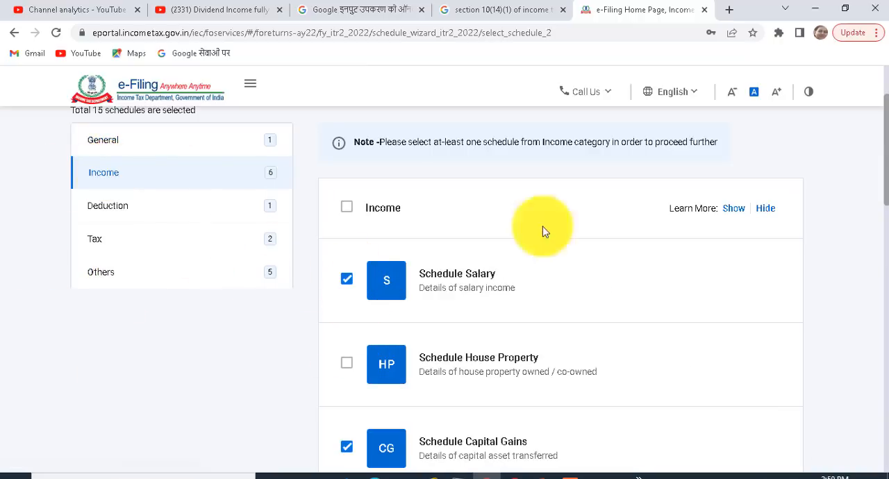
{"action": "left_click_drag", "start_coordinate": [886, 160], "coordinate": [887, 184]}
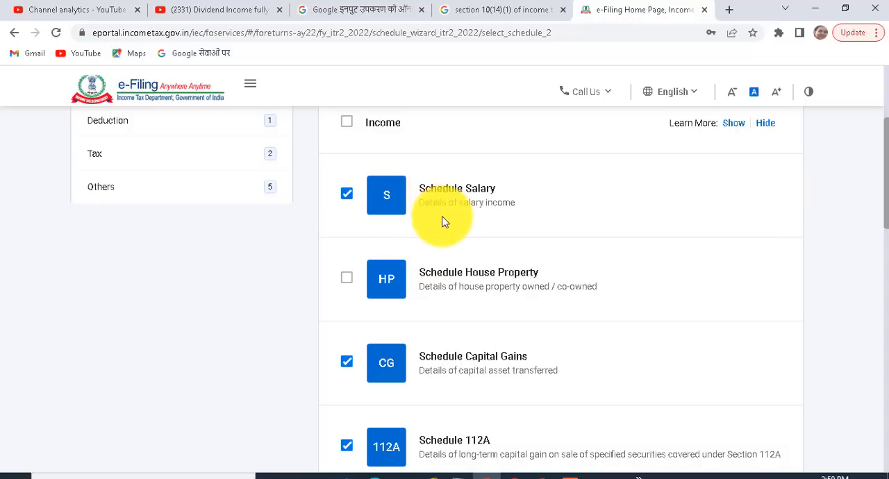
{"action": "left_click", "coordinate": [346, 196]}
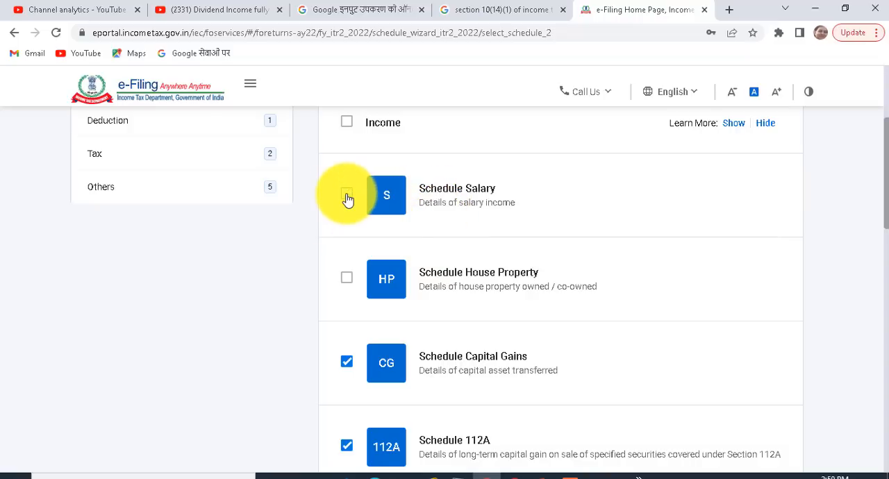
{"action": "left_click", "coordinate": [346, 195]}
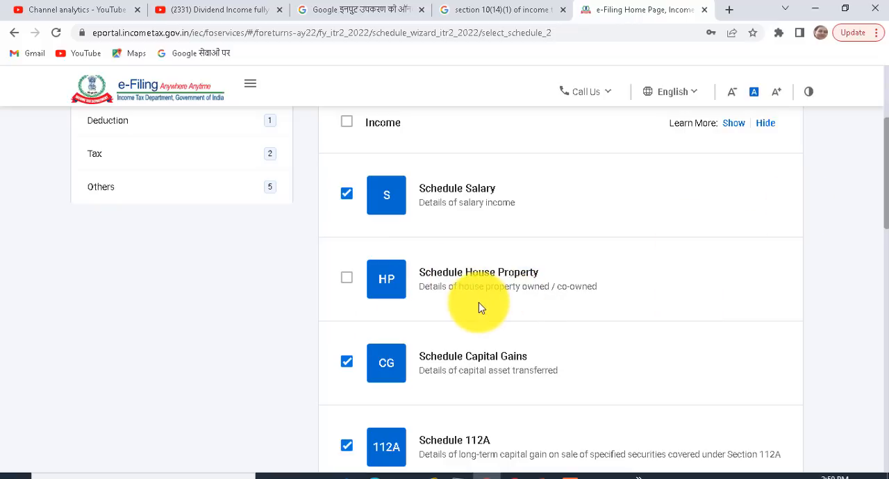
{"action": "left_click", "coordinate": [350, 283]}
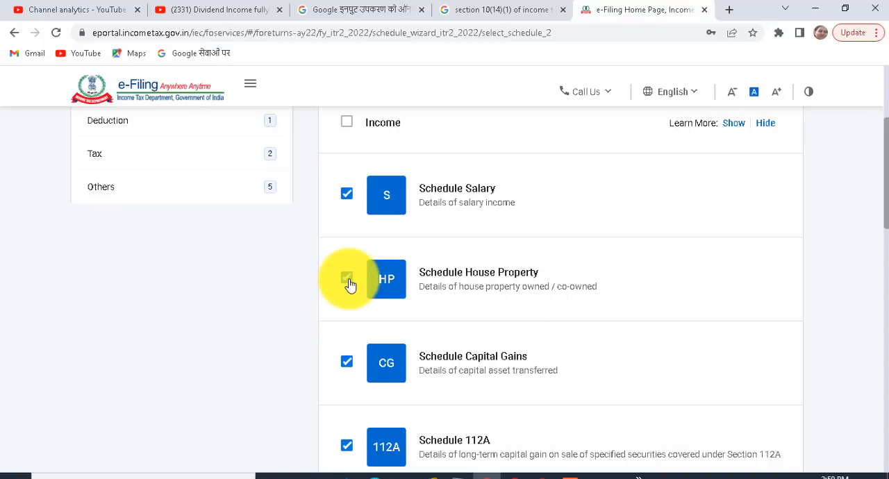
{"action": "left_click", "coordinate": [350, 283]}
Examine the remaining Income schedules, including Other Sources and Special Income, and open the Deduction schedules.
{"action": "scroll", "coordinate": [874, 188], "scroll_direction": "down", "scroll_amount": 2}
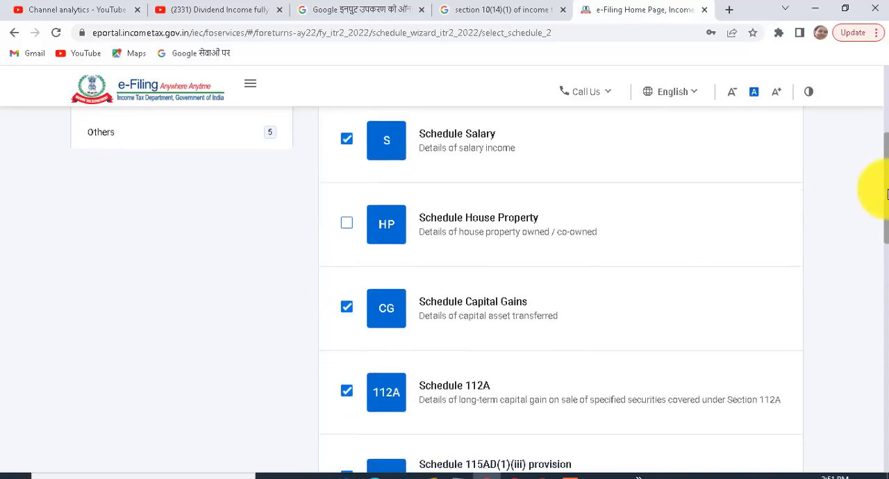
{"action": "scroll", "coordinate": [875, 208], "scroll_direction": "down", "scroll_amount": 4}
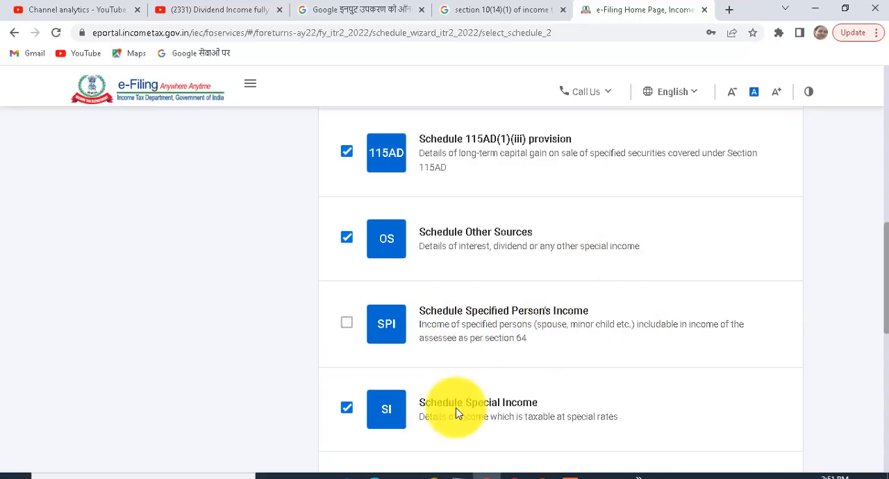
{"action": "scroll", "coordinate": [536, 313], "scroll_direction": "up", "scroll_amount": 5}
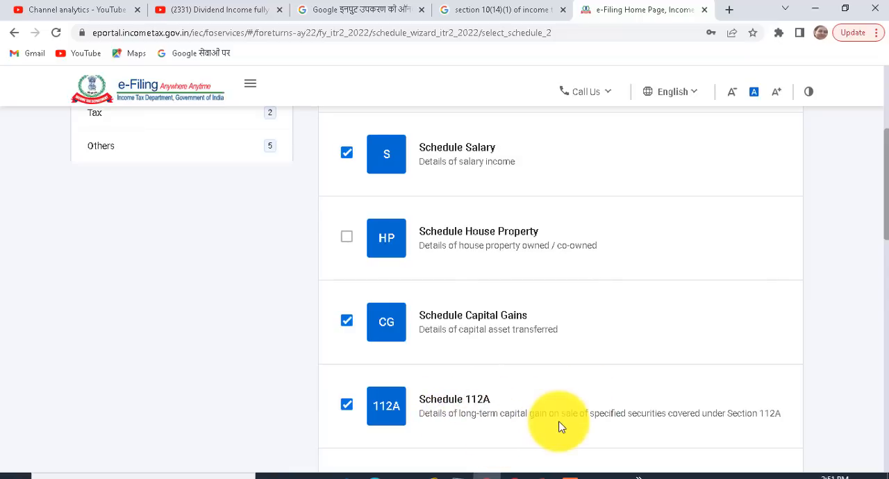
{"action": "left_click_drag", "start_coordinate": [887, 182], "coordinate": [887, 139]}
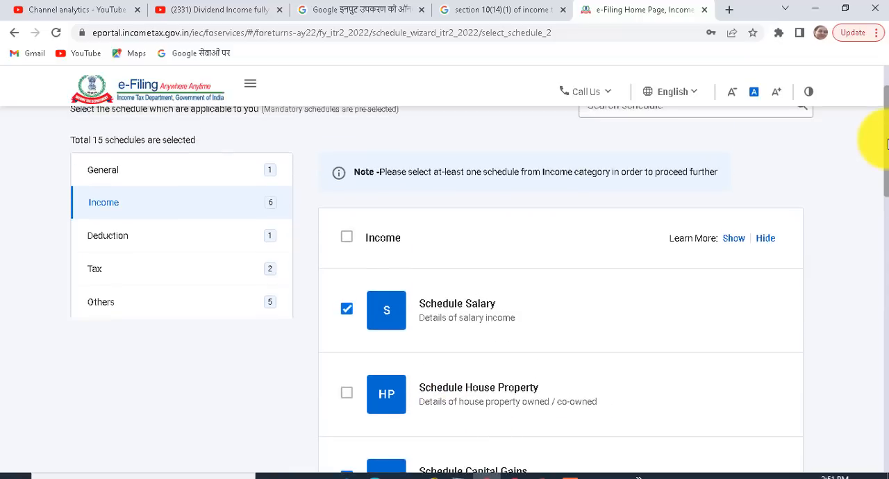
{"action": "left_click", "coordinate": [140, 245]}
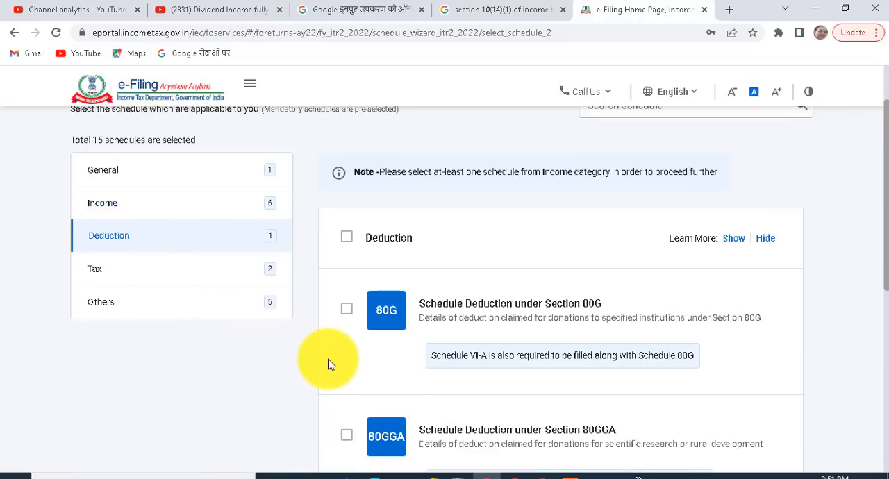
{"action": "left_click", "coordinate": [348, 311]}
{"action": "left_click", "coordinate": [348, 311]}
{"action": "left_click_drag", "start_coordinate": [887, 236], "coordinate": [886, 360]}
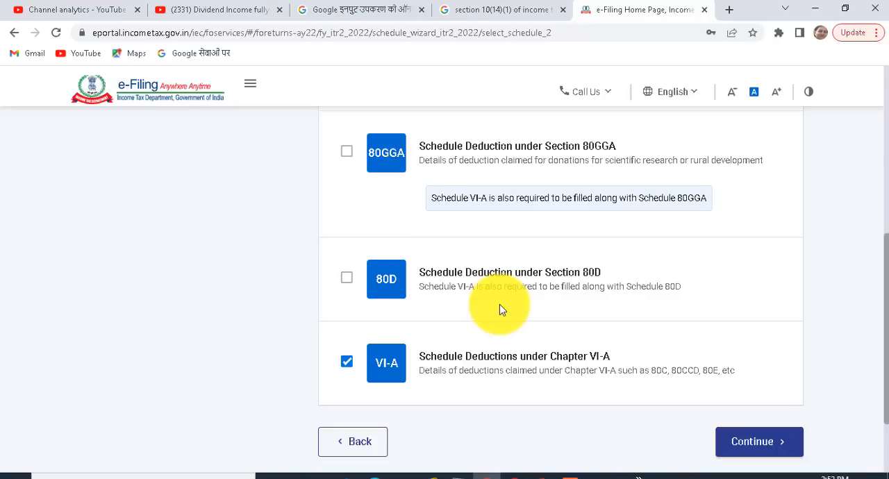
{"action": "left_click", "coordinate": [347, 278]}
{"action": "left_click", "coordinate": [347, 279]}
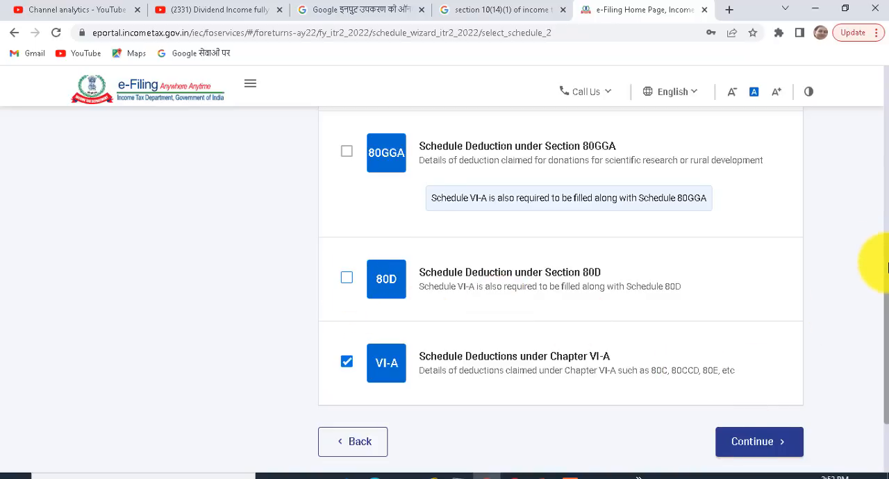
Add the Details of Tax Payments, Tax Deducted at Source and Tax Collected at Source schedules from the Tax category.
{"action": "scroll", "coordinate": [883, 258], "scroll_direction": "up", "scroll_amount": 4}
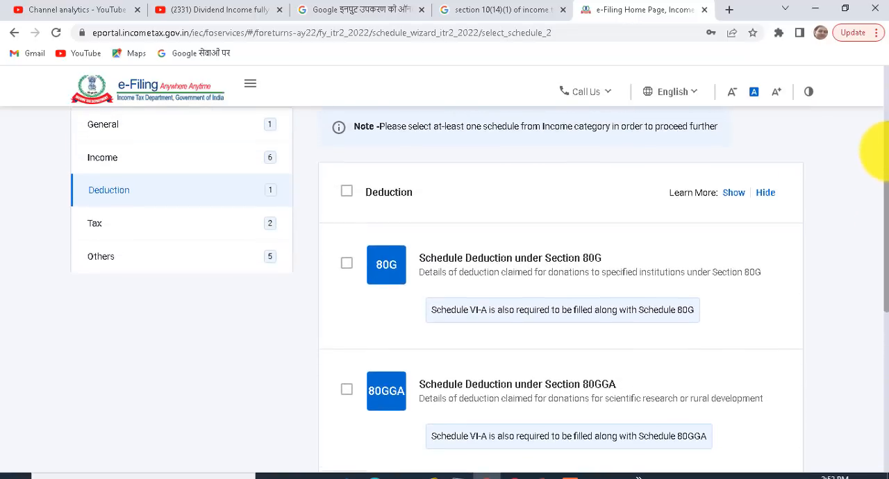
{"action": "left_click", "coordinate": [128, 233]}
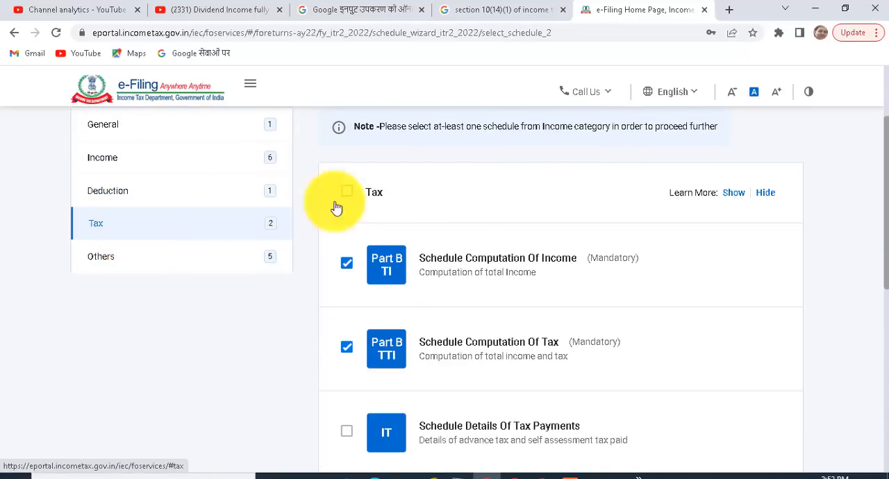
{"action": "scroll", "coordinate": [881, 276], "scroll_direction": "down", "scroll_amount": 2}
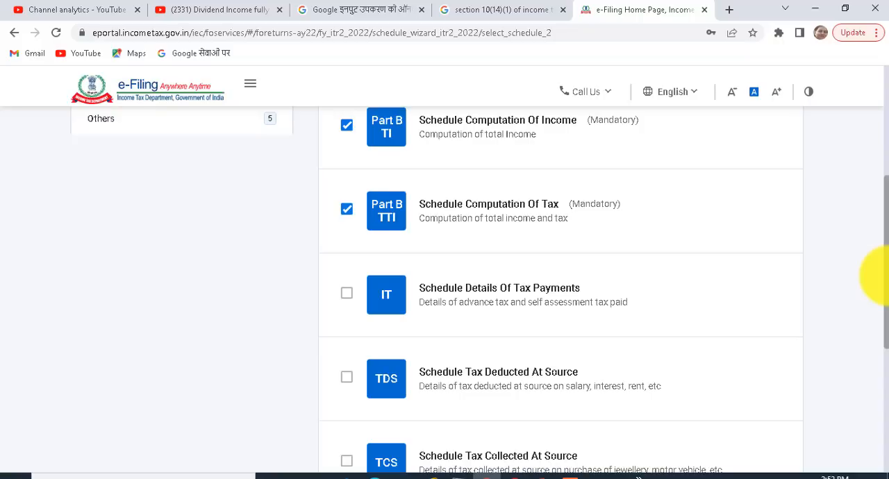
{"action": "left_click", "coordinate": [347, 295]}
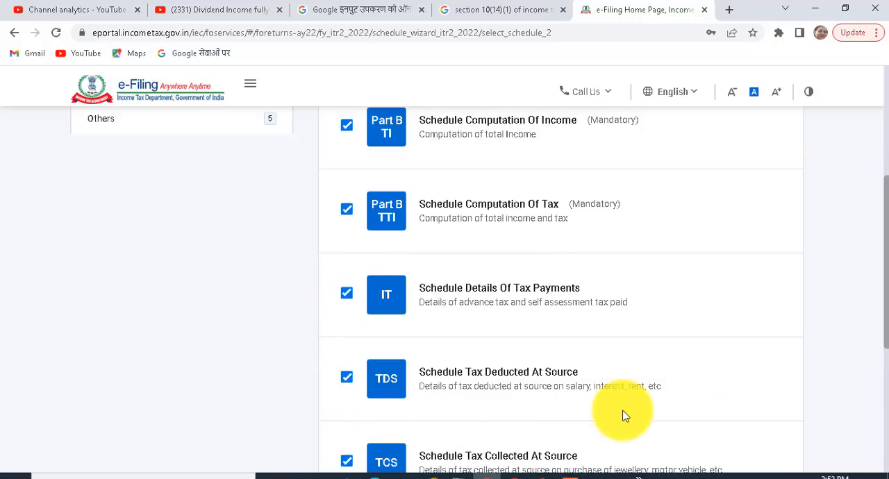
Check the Others schedules, keep their preselection, and continue from the schedule selection to the schedule questions.
{"action": "scroll", "coordinate": [883, 295], "scroll_direction": "up", "scroll_amount": 1}
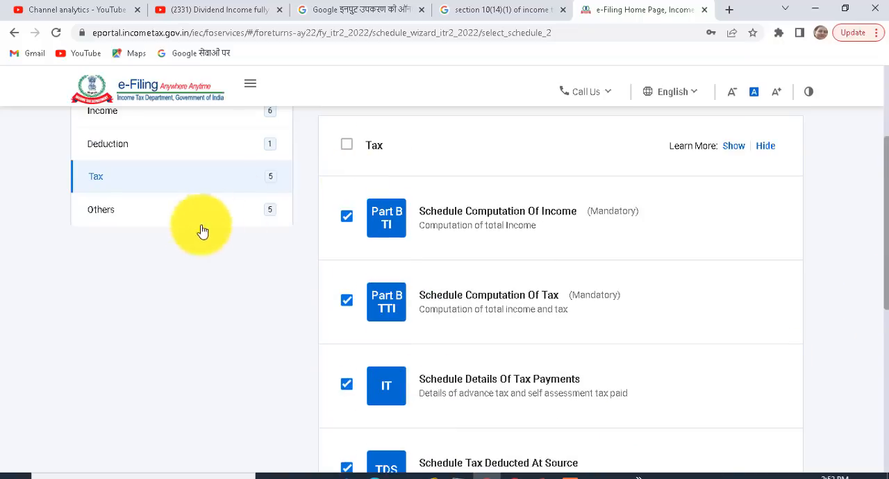
{"action": "left_click", "coordinate": [141, 217]}
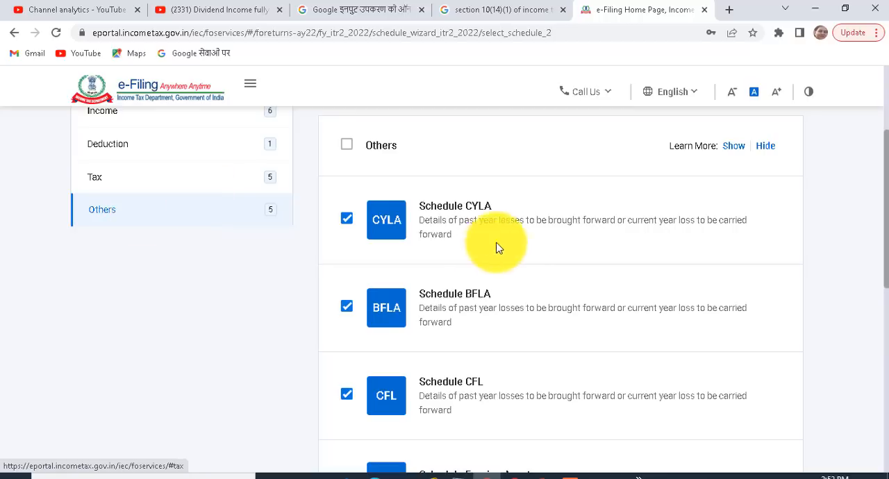
{"action": "left_click_drag", "start_coordinate": [886, 219], "coordinate": [885, 355]}
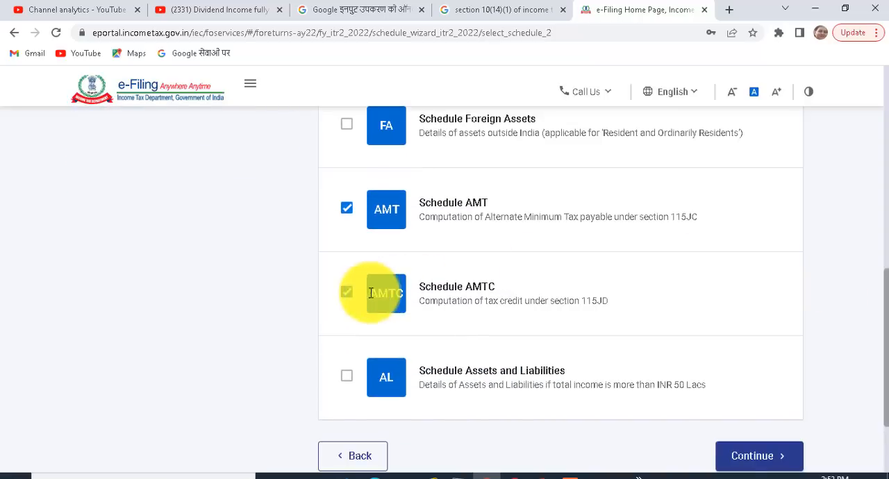
{"action": "left_click", "coordinate": [760, 456]}
{"action": "left_click", "coordinate": [582, 342]}
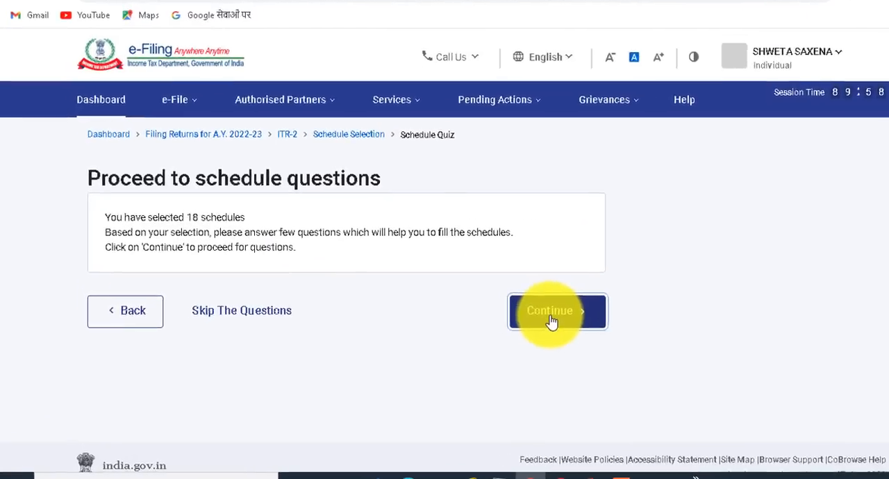
{"action": "left_click", "coordinate": [561, 316]}
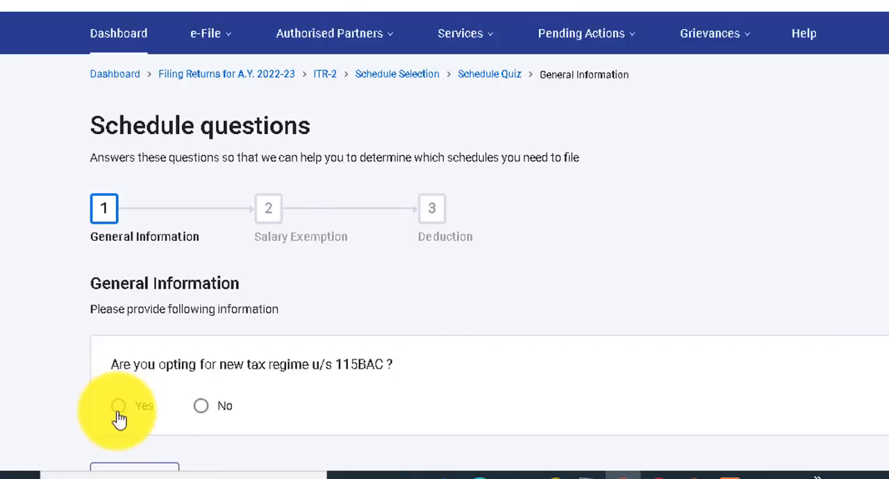
Answer No to opting for the new tax regime u/s 115BAC and continue to the Salary Exemption questions.
{"action": "left_click", "coordinate": [202, 410]}
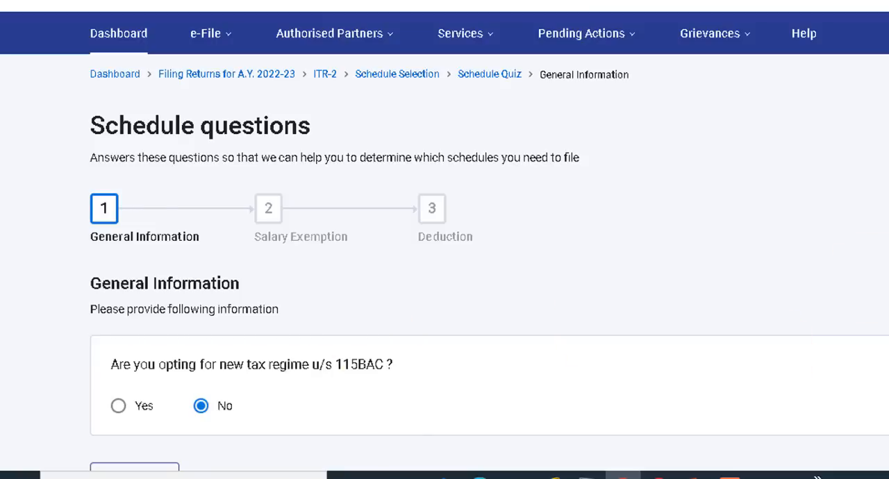
{"action": "scroll", "coordinate": [445, 277], "scroll_direction": "down", "scroll_amount": 2}
{"action": "left_click", "coordinate": [886, 335]}
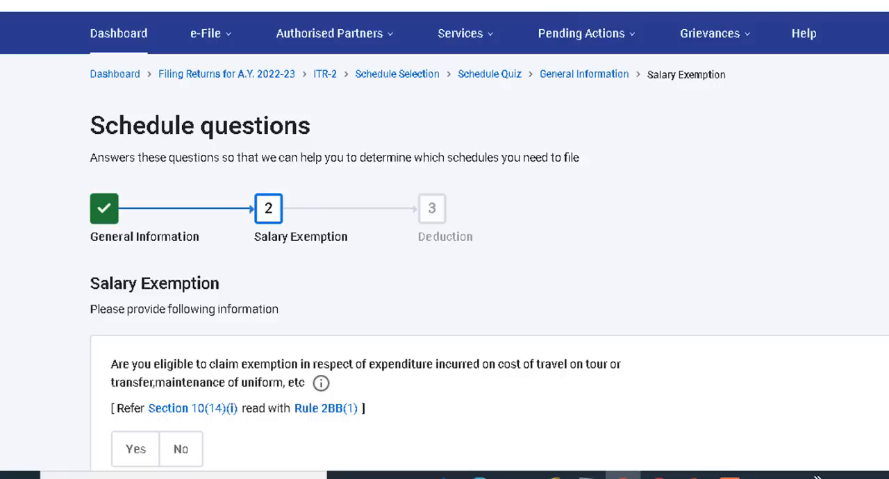
Review the salary exemption questions and answer Yes to claiming any other exemption from salary income.
{"action": "scroll", "coordinate": [445, 240], "scroll_direction": "down", "scroll_amount": 3}
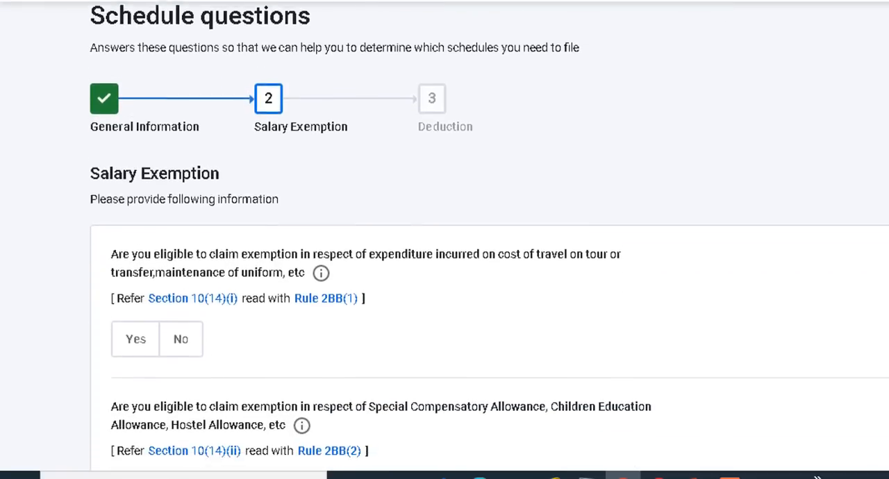
{"action": "scroll", "coordinate": [445, 239], "scroll_direction": "down", "scroll_amount": 1}
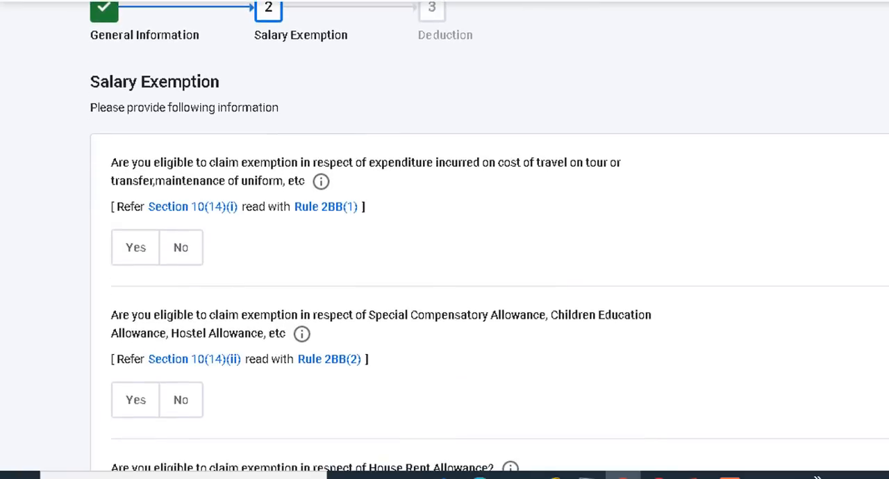
{"action": "scroll", "coordinate": [445, 240], "scroll_direction": "down", "scroll_amount": 4}
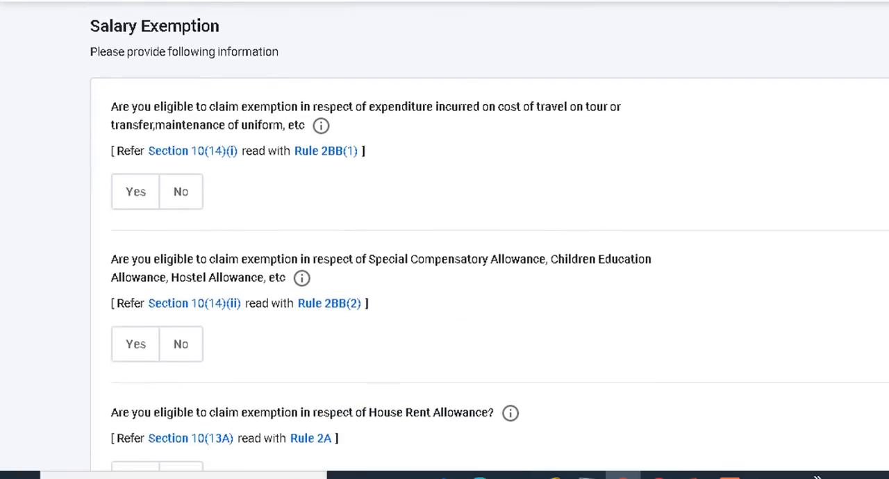
{"action": "scroll", "coordinate": [566, 248], "scroll_direction": "down", "scroll_amount": 2}
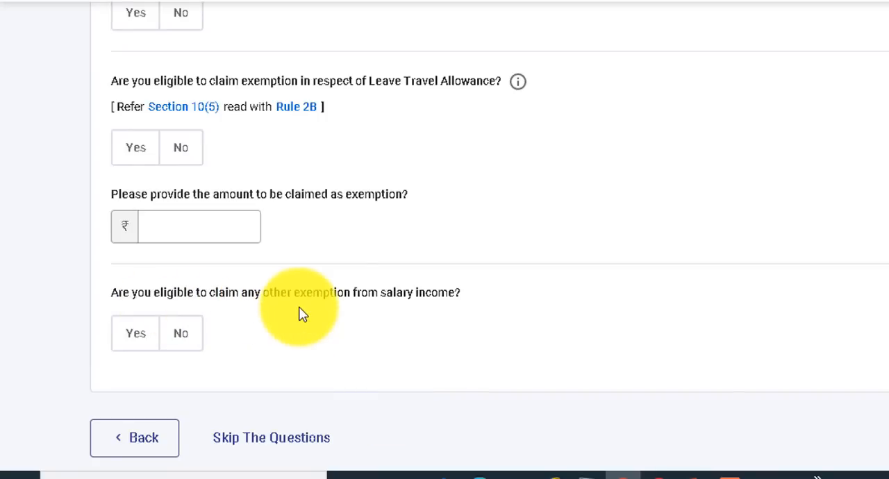
{"action": "left_click", "coordinate": [135, 347]}
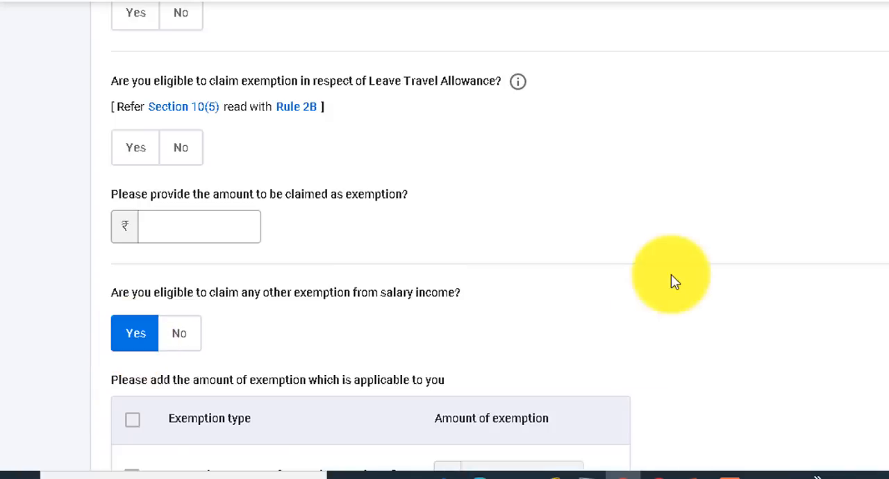
Look through the other exemption types, leave them all unselected, and continue to the Deduction questions.
{"action": "scroll", "coordinate": [445, 236], "scroll_direction": "down", "scroll_amount": 5}
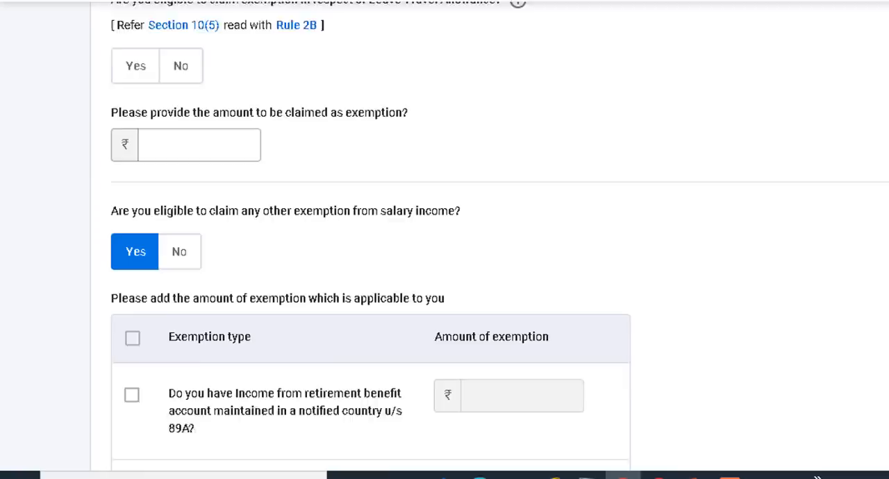
{"action": "scroll", "coordinate": [370, 237], "scroll_direction": "down", "scroll_amount": 5}
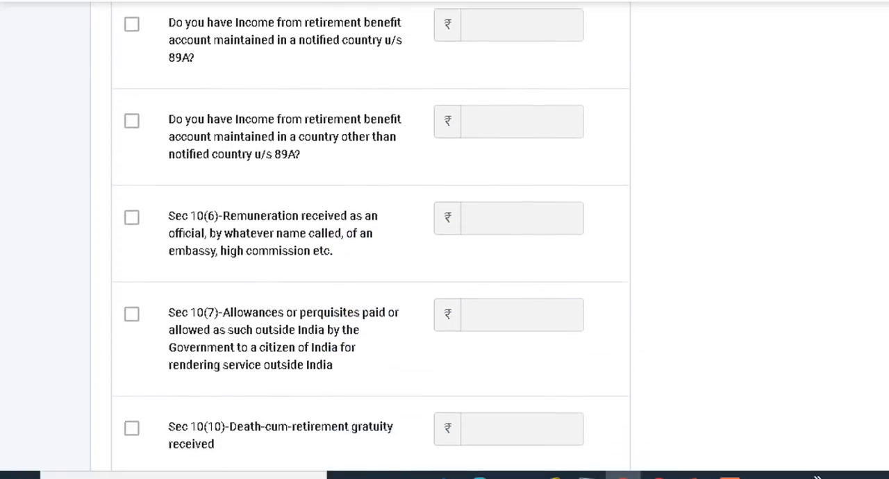
{"action": "scroll", "coordinate": [370, 236], "scroll_direction": "down", "scroll_amount": 4}
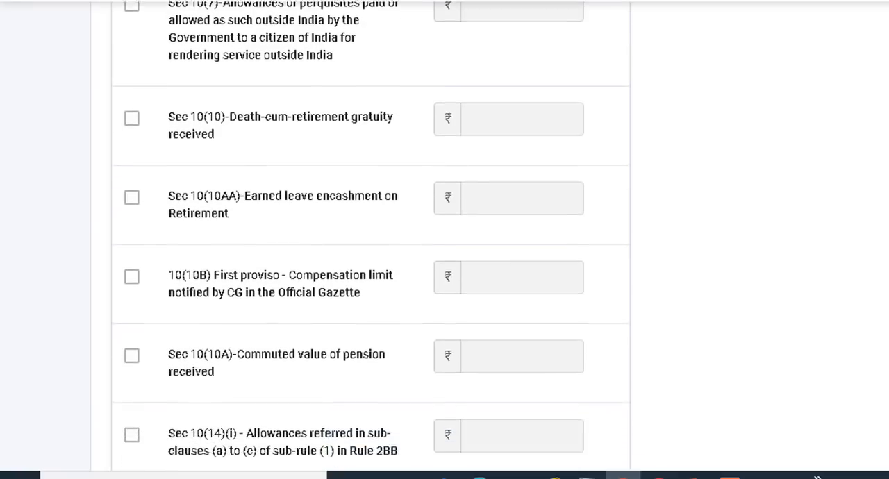
{"action": "scroll", "coordinate": [444, 240], "scroll_direction": "down", "scroll_amount": 4}
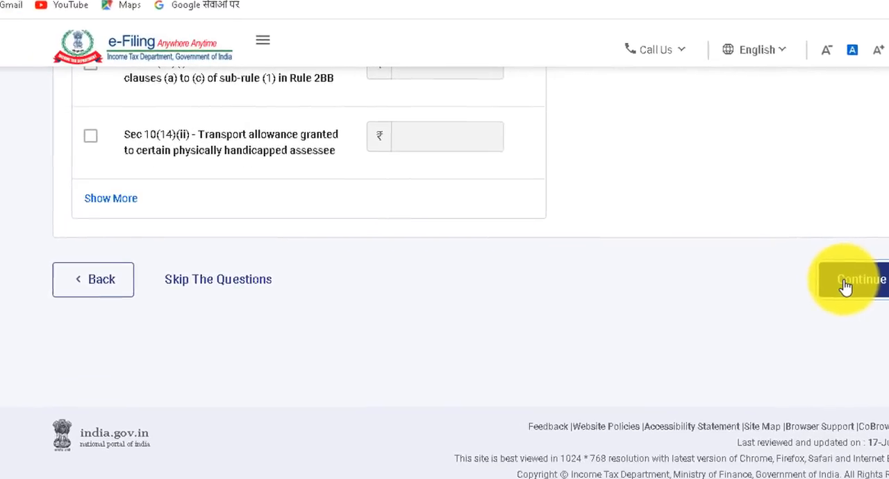
{"action": "left_click", "coordinate": [846, 283]}
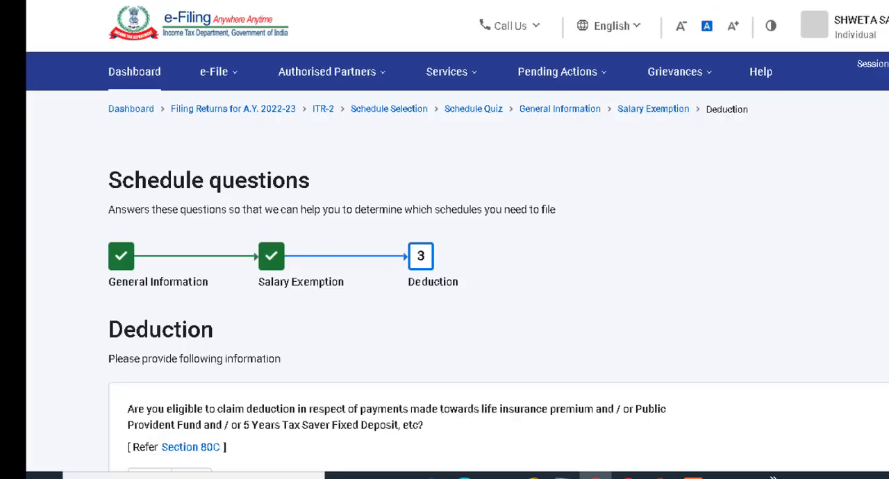
Answer Yes to the Section 80C deduction question and open its claim amount for entry.
{"action": "scroll", "coordinate": [444, 278], "scroll_direction": "down", "scroll_amount": 5}
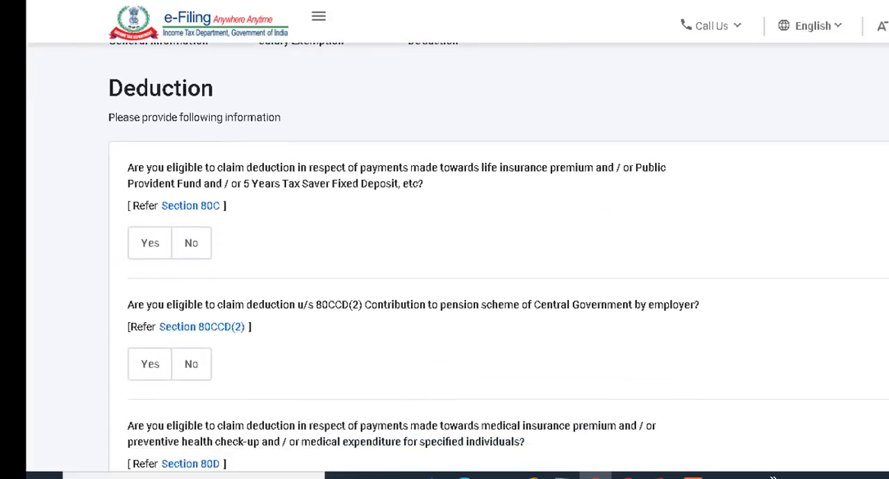
{"action": "scroll", "coordinate": [445, 278], "scroll_direction": "down", "scroll_amount": 1}
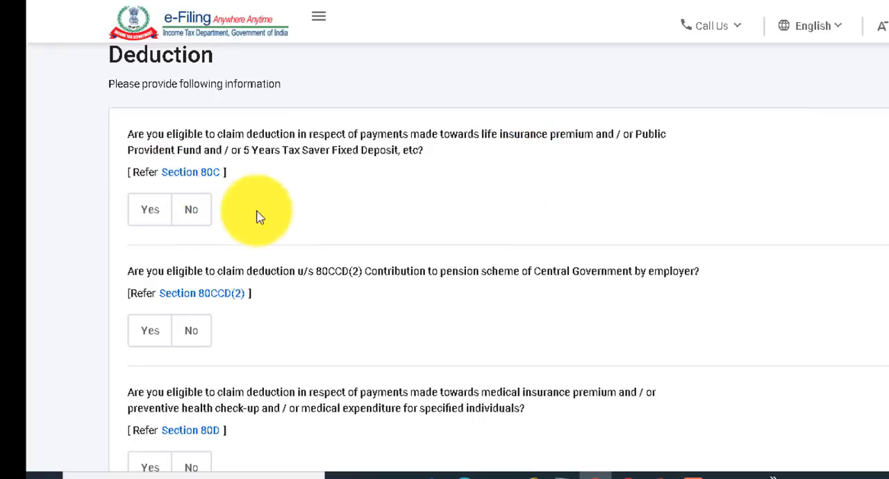
{"action": "left_click", "coordinate": [156, 217]}
{"action": "left_click", "coordinate": [174, 284]}
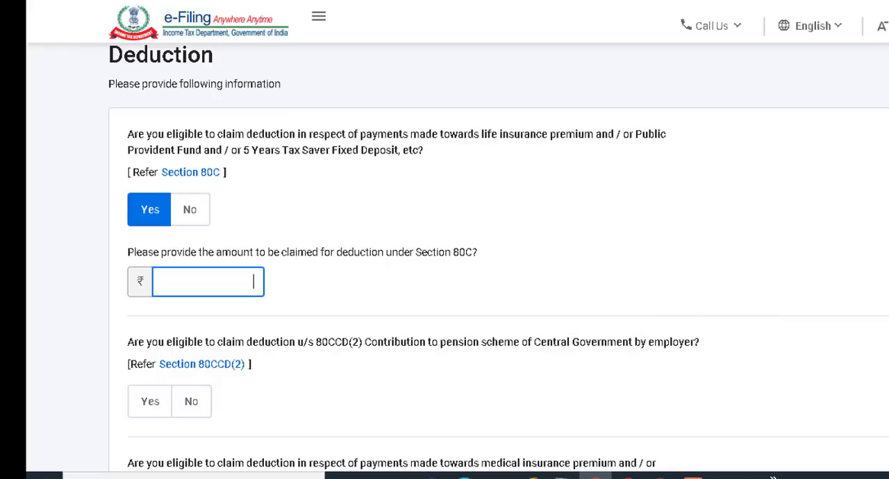
Leave the 80CCD(2) question unanswered and answer Yes to the Section 80D medical insurance and health check-up deduction question.
{"action": "scroll", "coordinate": [499, 258], "scroll_direction": "down", "scroll_amount": 1}
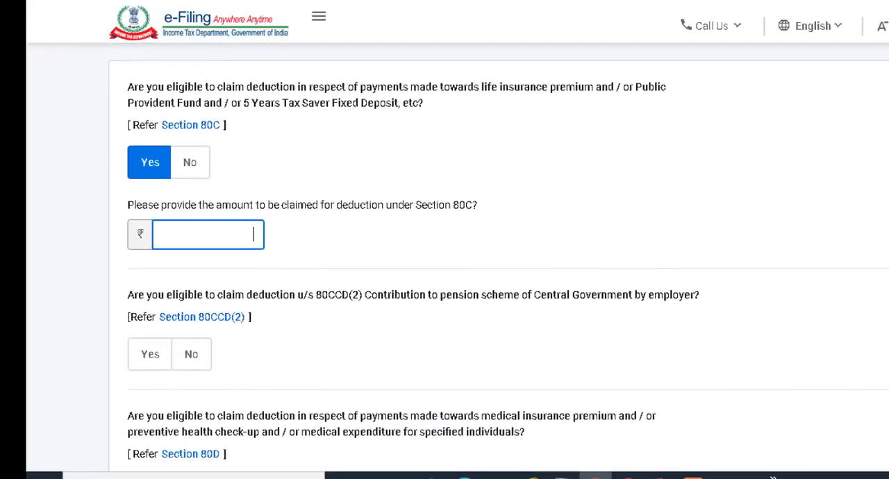
{"action": "scroll", "coordinate": [499, 257], "scroll_direction": "down", "scroll_amount": 5}
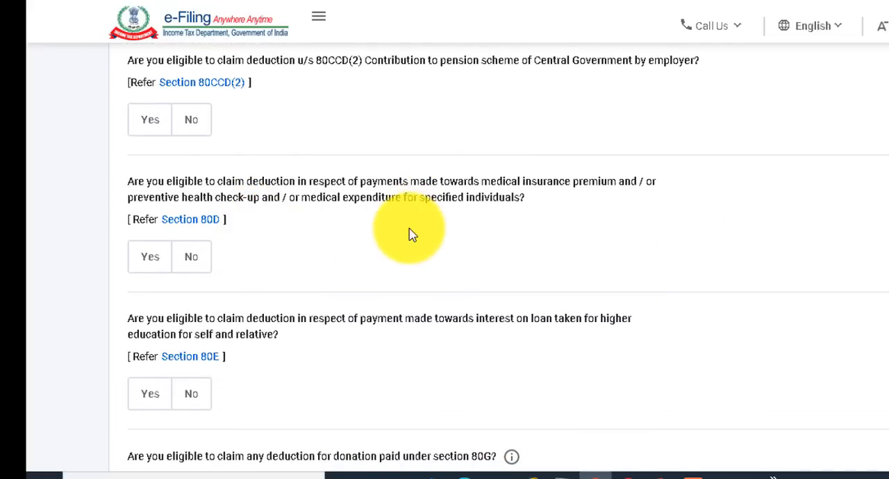
{"action": "left_click", "coordinate": [160, 266]}
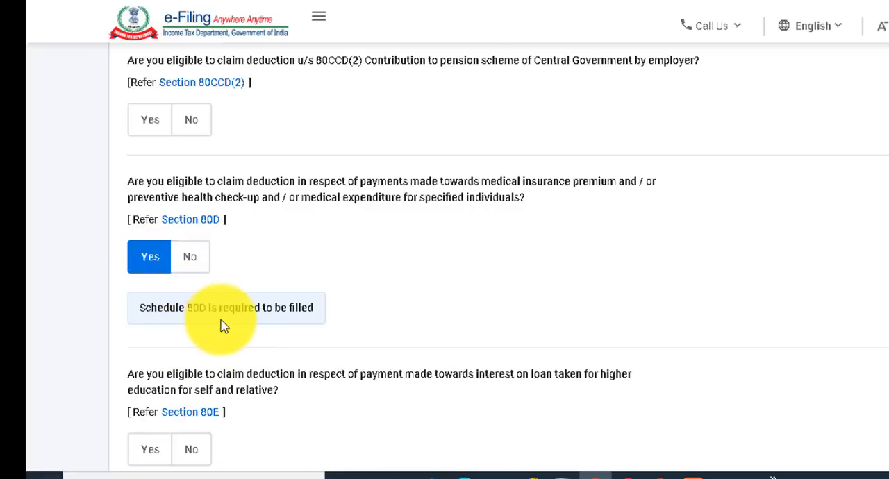
Leave the 80E, 80G, 80GG and 80GGA questions unanswered and answer Yes to claiming any other deduction.
{"action": "scroll", "coordinate": [275, 329], "scroll_direction": "down", "scroll_amount": 3}
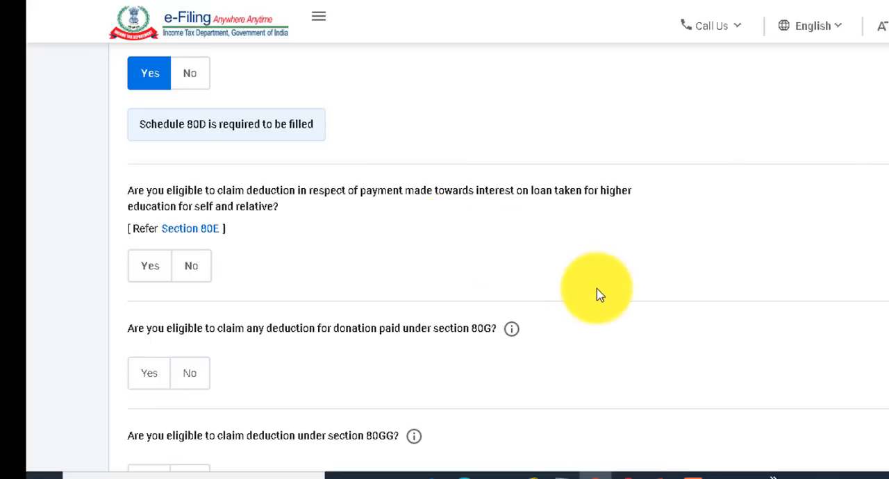
{"action": "scroll", "coordinate": [599, 295], "scroll_direction": "down", "scroll_amount": 4}
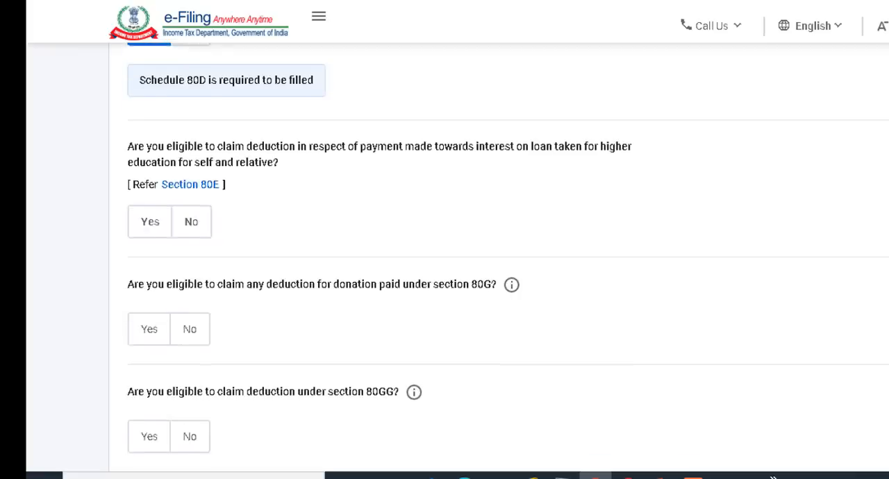
{"action": "scroll", "coordinate": [444, 257], "scroll_direction": "down", "scroll_amount": 3}
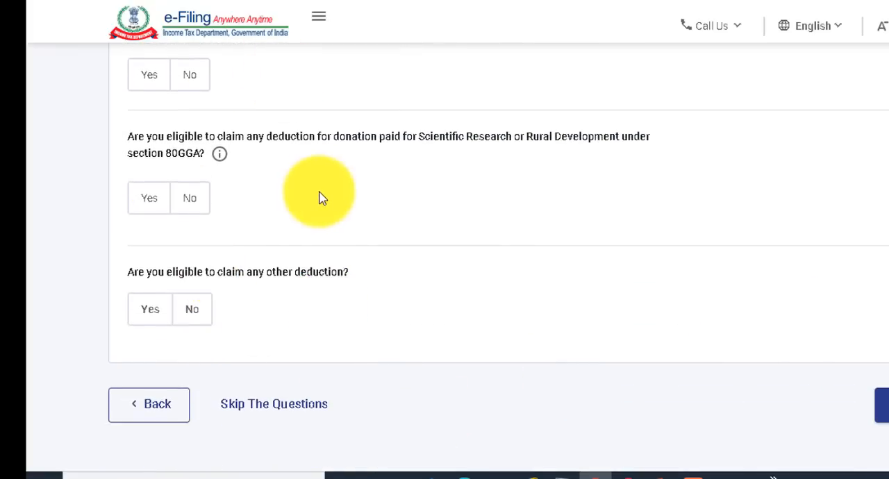
{"action": "left_click", "coordinate": [150, 313]}
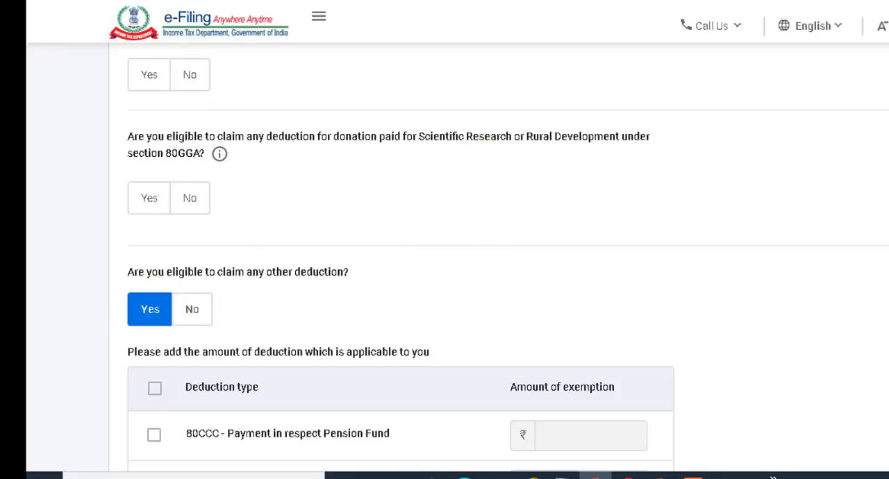
Look through the other deduction types, leave them all unselected, and continue to the Schedules Summary.
{"action": "scroll", "coordinate": [400, 257], "scroll_direction": "down", "scroll_amount": 5}
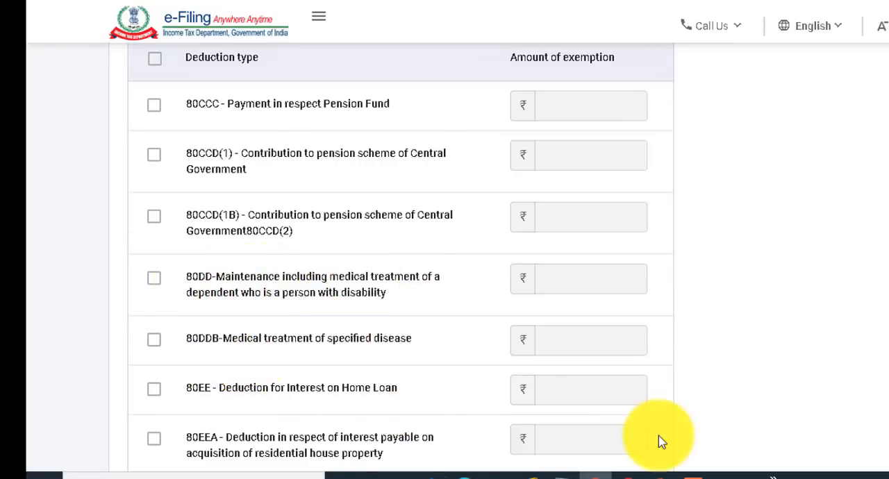
{"action": "scroll", "coordinate": [660, 440], "scroll_direction": "down", "scroll_amount": 5}
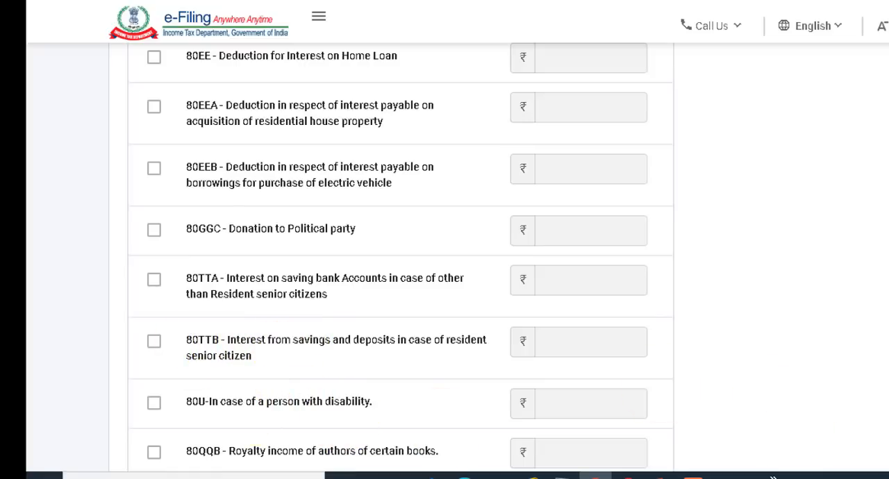
{"action": "scroll", "coordinate": [444, 257], "scroll_direction": "down", "scroll_amount": 3}
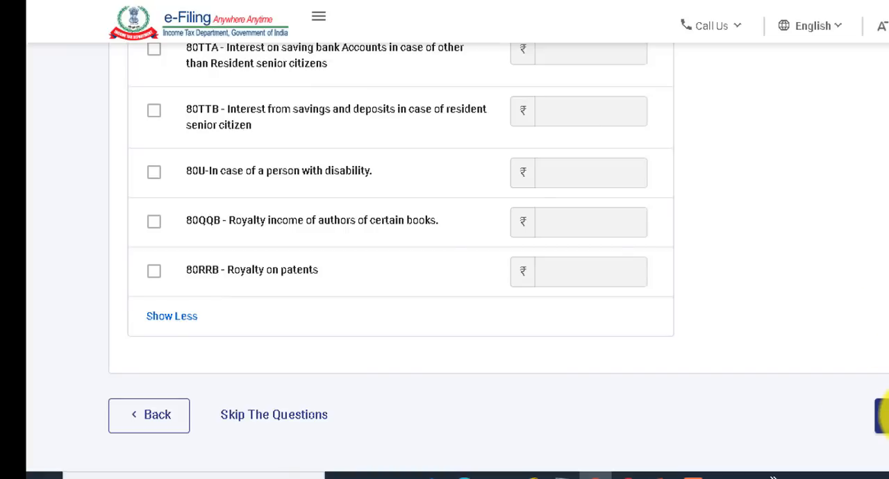
{"action": "left_click", "coordinate": [883, 416]}
{"action": "left_click", "coordinate": [538, 294]}
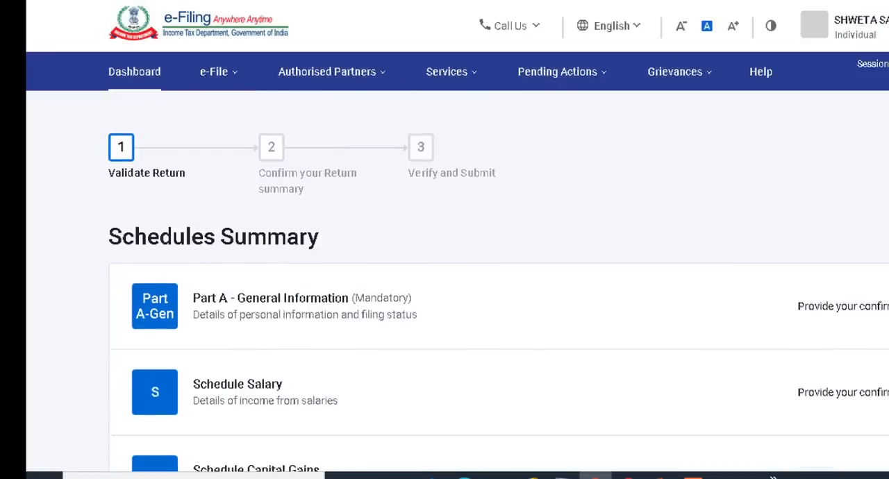
Open Part A - General Information from the Schedules Summary and review its Contact details.
{"action": "scroll", "coordinate": [499, 257], "scroll_direction": "down", "scroll_amount": 1}
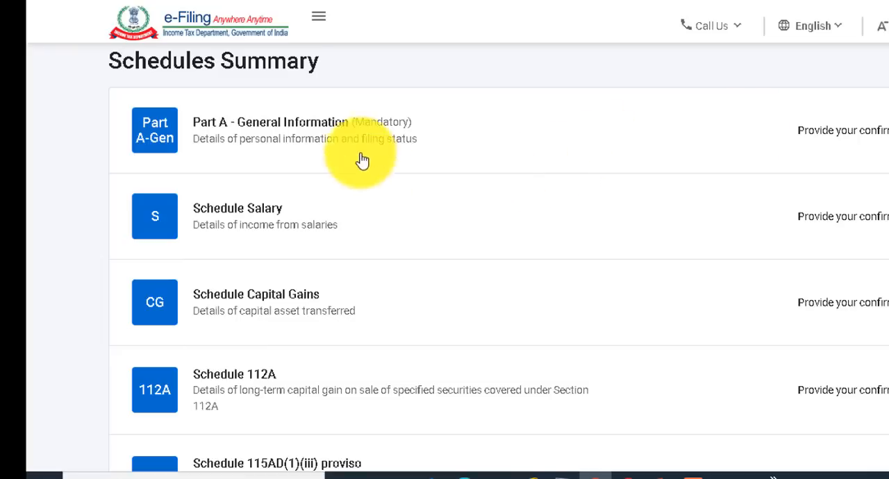
{"action": "left_click", "coordinate": [534, 152]}
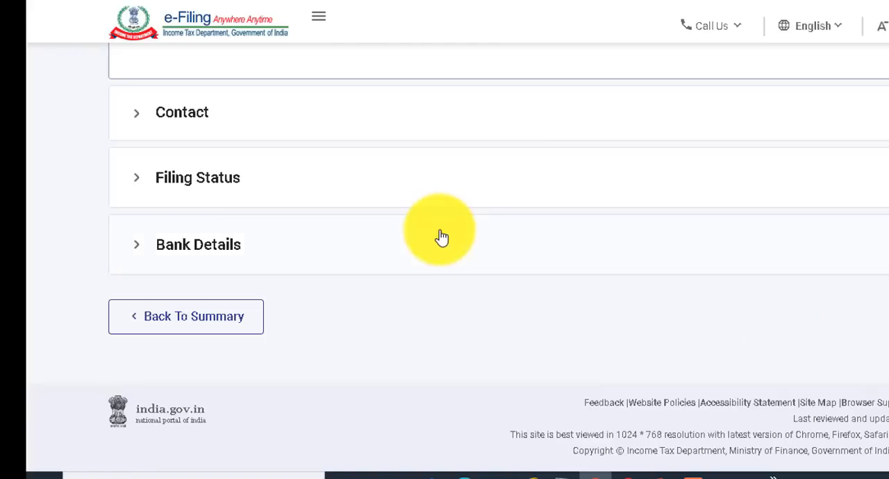
{"action": "left_click", "coordinate": [202, 130]}
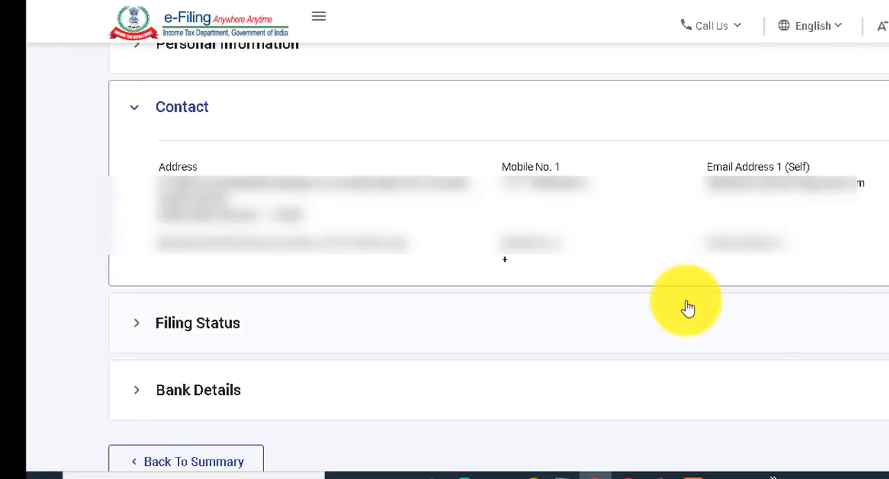
In Filing Status, set the residential status to Resident with the condition of 182 days or more in India, section 6(1)(a).
{"action": "left_click", "coordinate": [213, 332]}
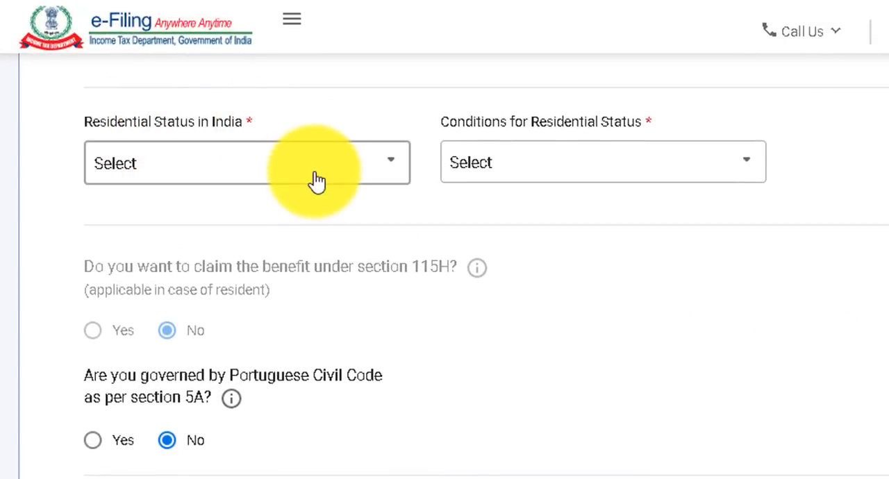
{"action": "left_click", "coordinate": [316, 180]}
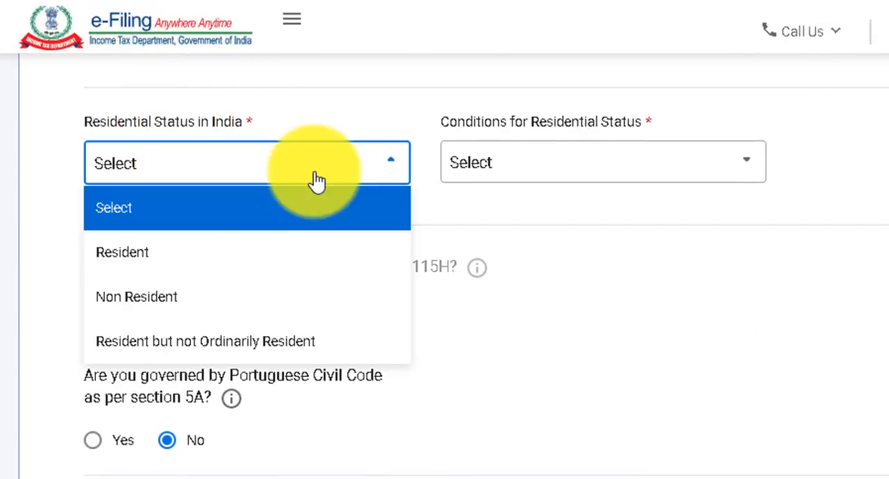
{"action": "left_click", "coordinate": [257, 262]}
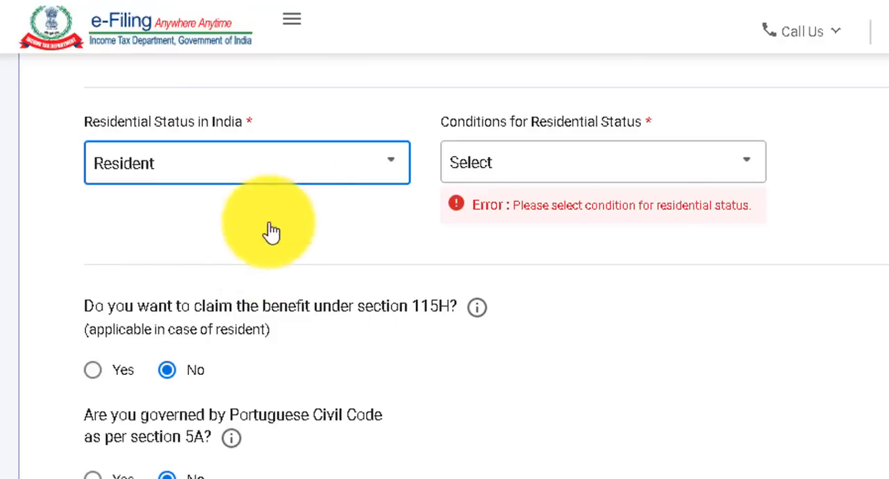
{"action": "left_click", "coordinate": [517, 170]}
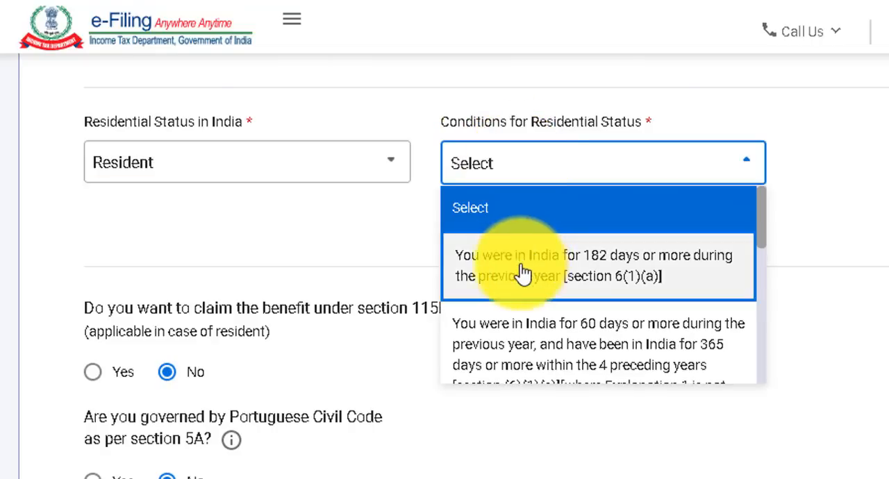
{"action": "left_click", "coordinate": [579, 282]}
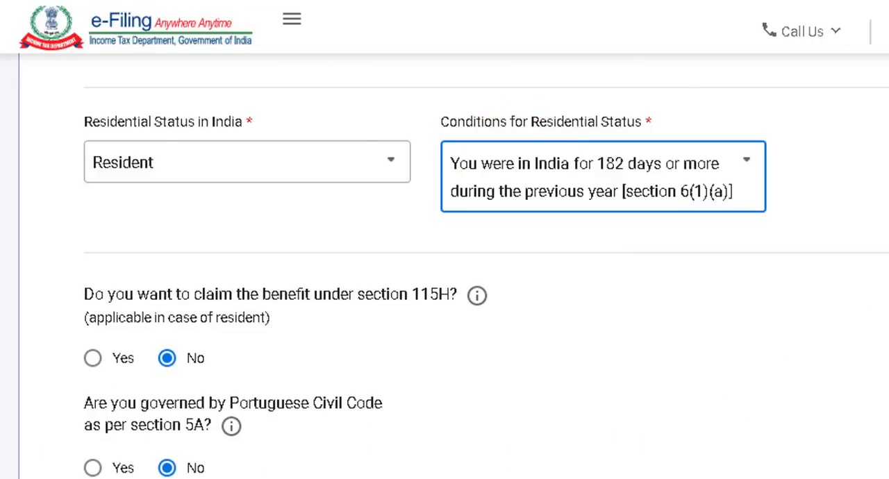
Answer No to company directorship and to holding unlisted equity shares, keep the other No answers, and save the filing status.
{"action": "scroll", "coordinate": [486, 264], "scroll_direction": "down", "scroll_amount": 5}
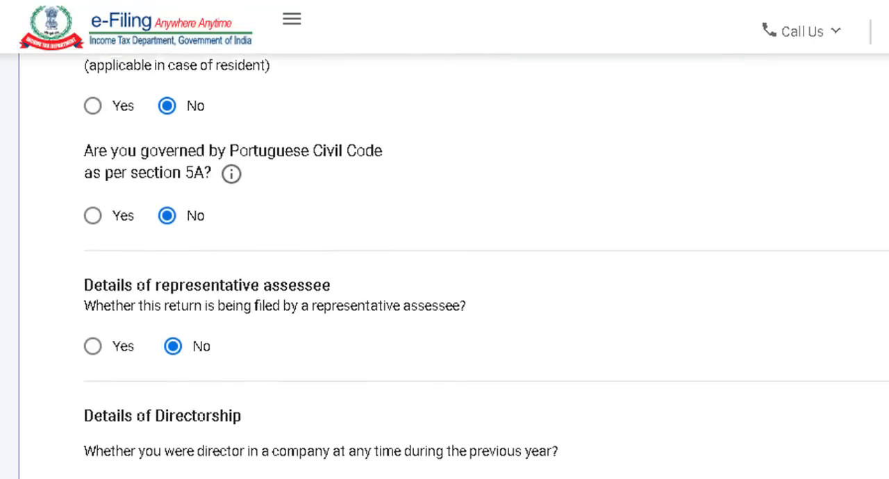
{"action": "scroll", "coordinate": [338, 353], "scroll_direction": "down", "scroll_amount": 2}
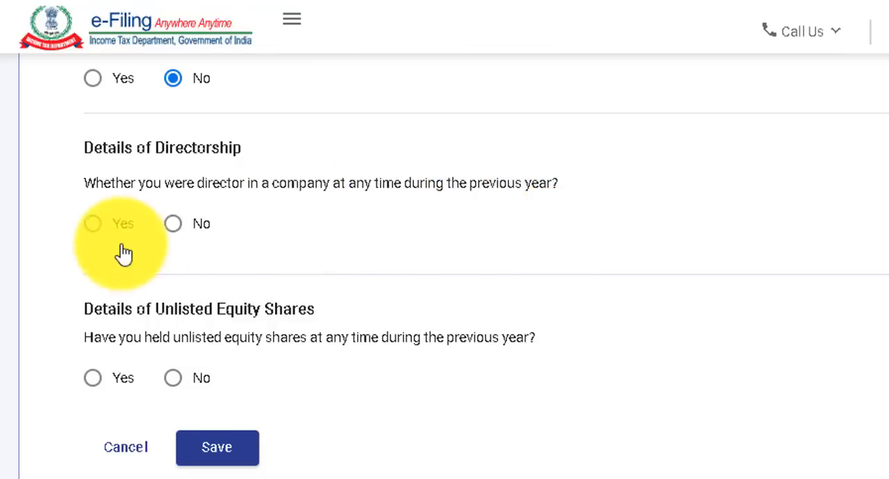
{"action": "left_click", "coordinate": [174, 226]}
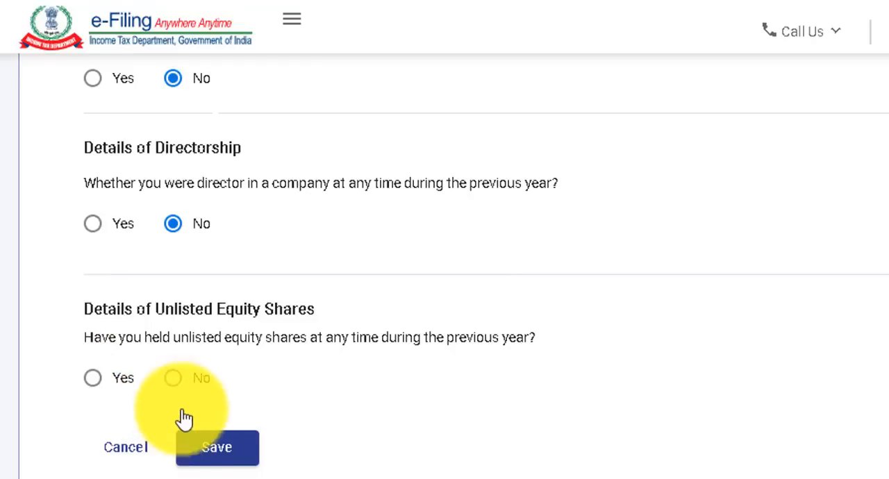
{"action": "left_click", "coordinate": [173, 379]}
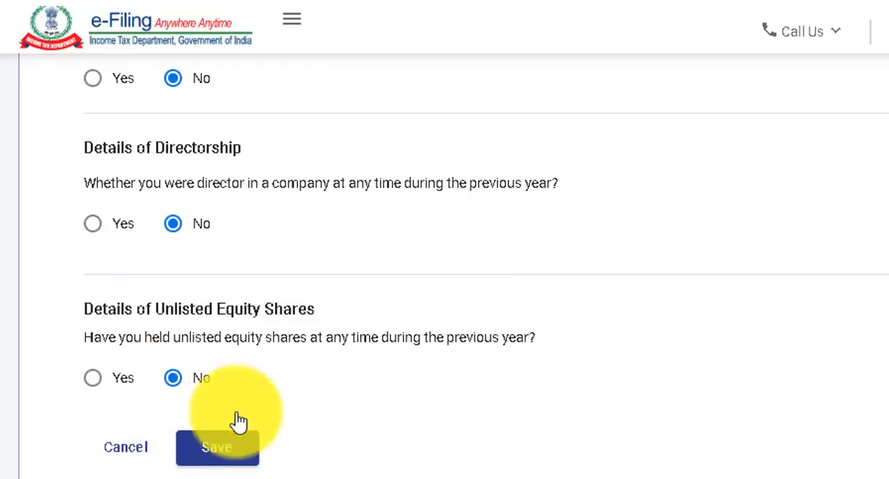
{"action": "left_click", "coordinate": [226, 451]}
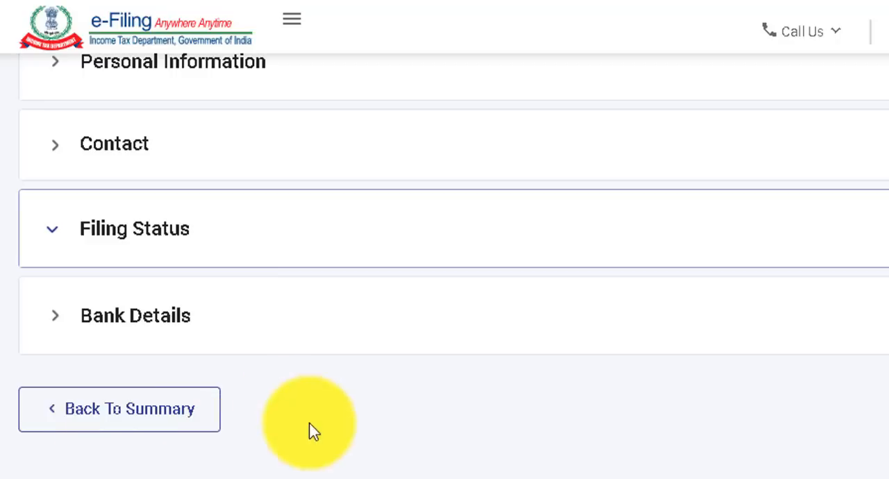
Review the Bank Details, keep the account nominated for refund, and confirm Part A - General Information.
{"action": "left_click", "coordinate": [234, 337]}
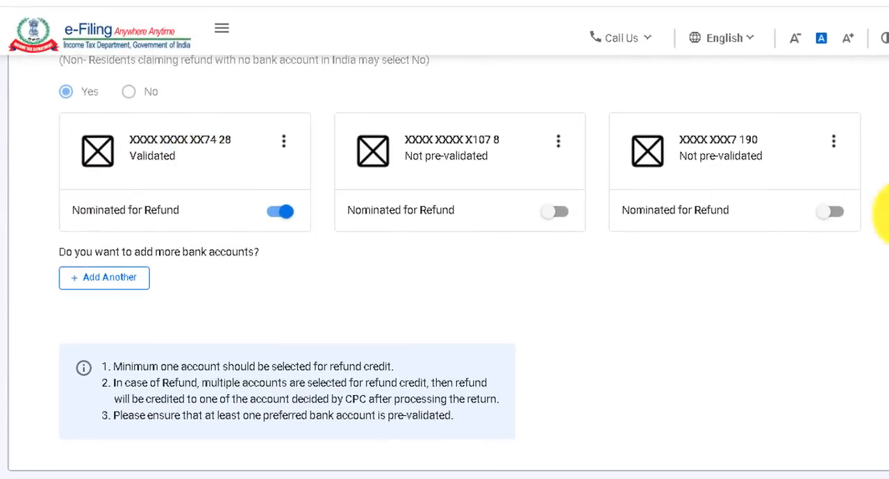
{"action": "scroll", "coordinate": [882, 212], "scroll_direction": "down", "scroll_amount": 3}
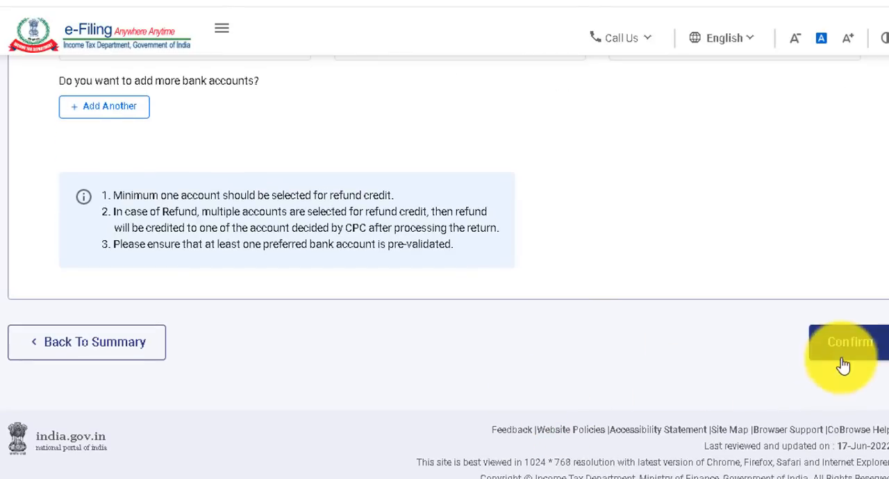
{"action": "left_click", "coordinate": [841, 347]}
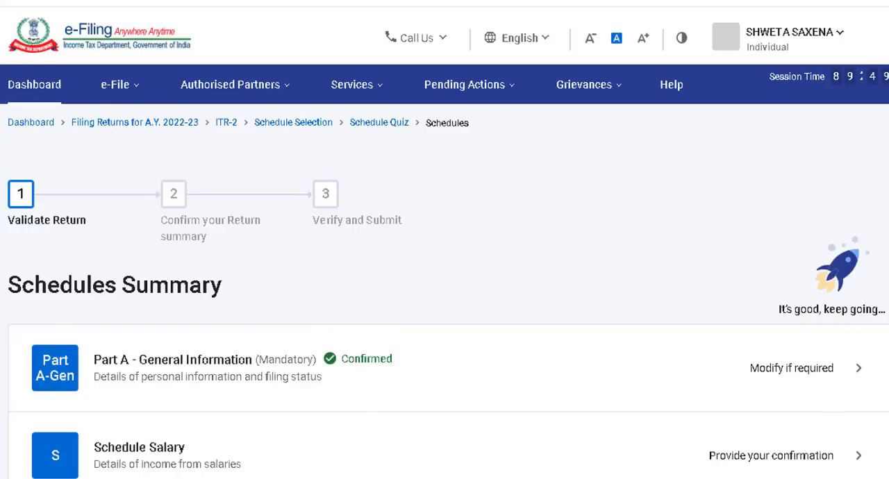
Open Schedule Salary from the Schedules Summary and start adding an employer under Gross Salary.
{"action": "scroll", "coordinate": [445, 264], "scroll_direction": "down", "scroll_amount": 3}
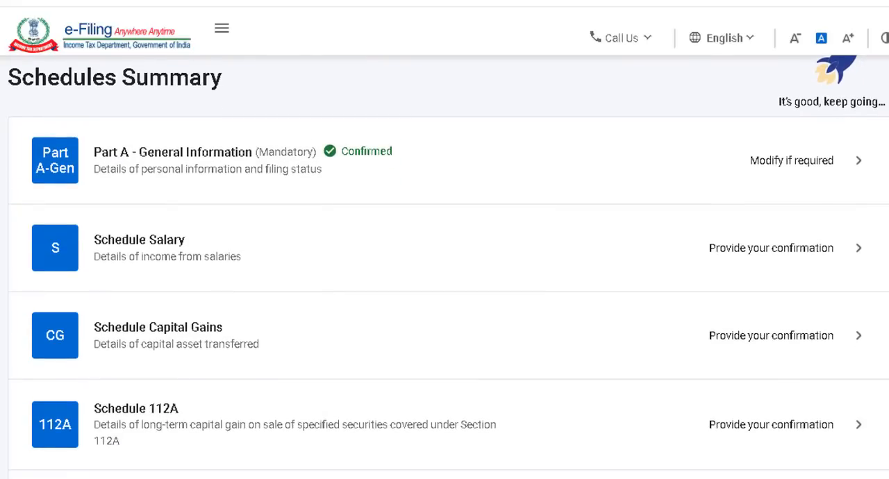
{"action": "left_click", "coordinate": [459, 263]}
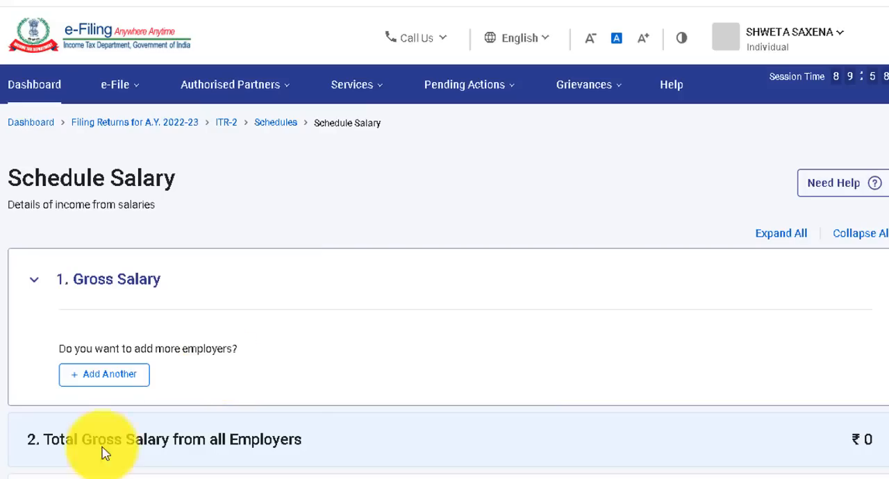
{"action": "left_click", "coordinate": [110, 379]}
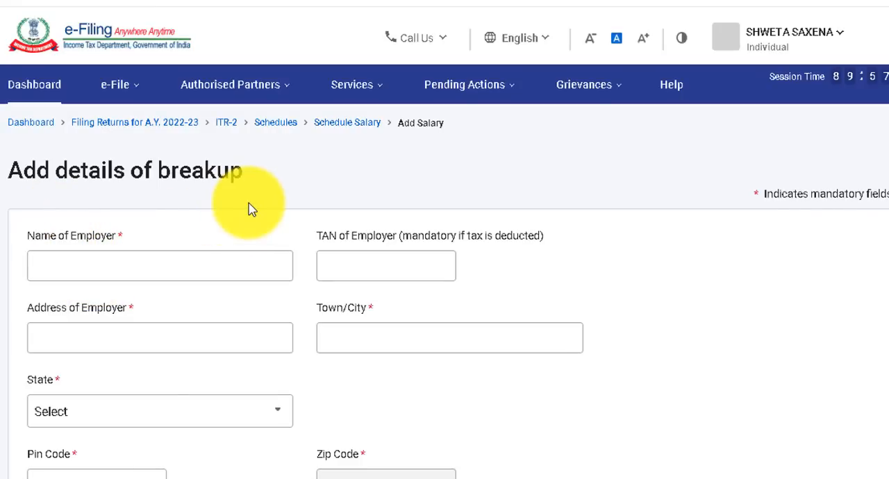
Look over the employer's name, TAN, address and town/city fields in the salary breakup form.
{"action": "left_click", "coordinate": [251, 272]}
{"action": "left_click", "coordinate": [371, 273]}
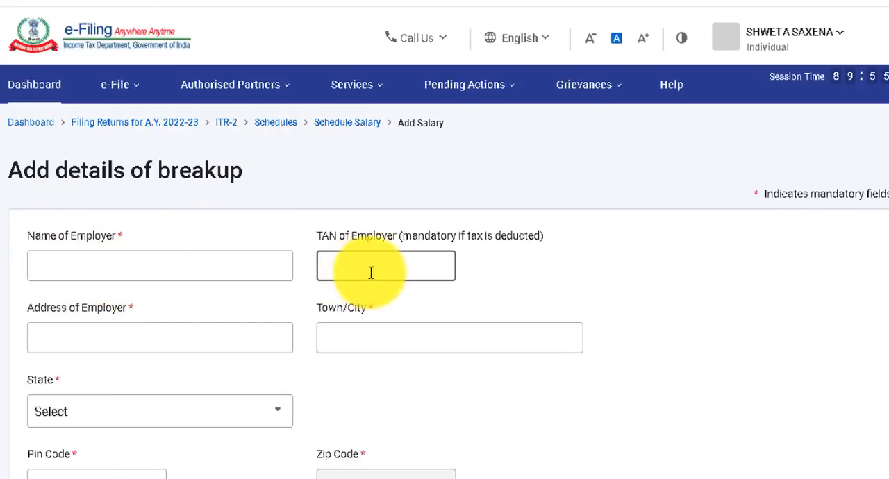
{"action": "left_click", "coordinate": [205, 344]}
{"action": "left_click", "coordinate": [358, 334]}
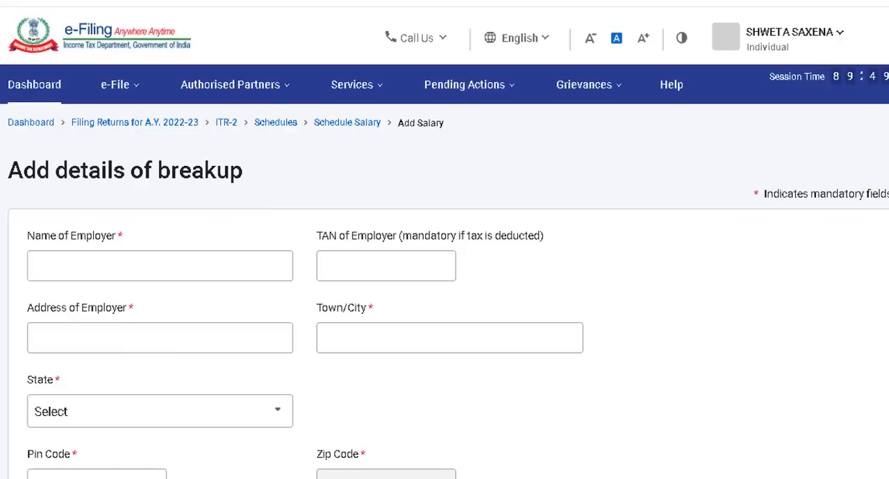
Examine the employer fields and the Nature of Salary options for salary as per section 17(1).
{"action": "scroll", "coordinate": [445, 278], "scroll_direction": "down", "scroll_amount": 5}
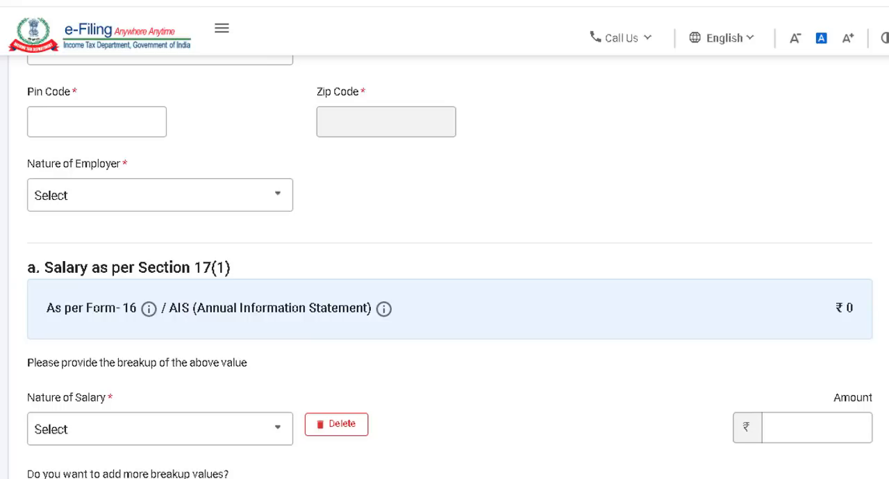
{"action": "scroll", "coordinate": [445, 278], "scroll_direction": "down", "scroll_amount": 3}
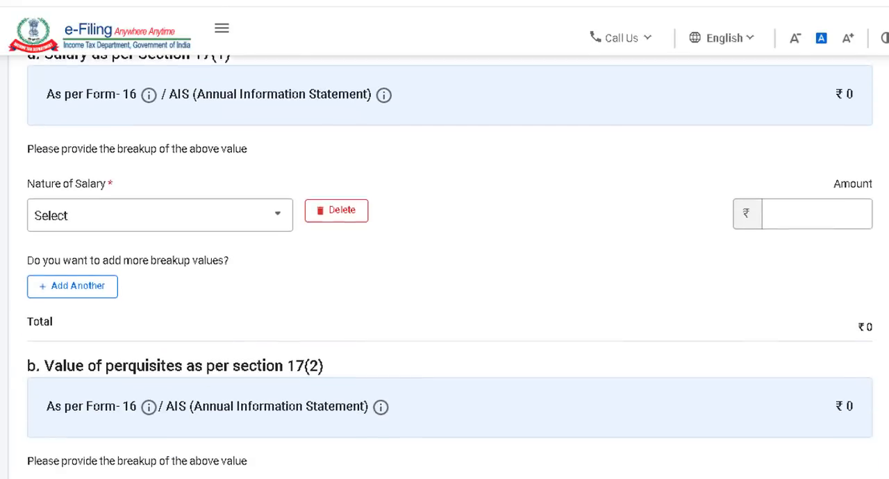
{"action": "left_click", "coordinate": [278, 207]}
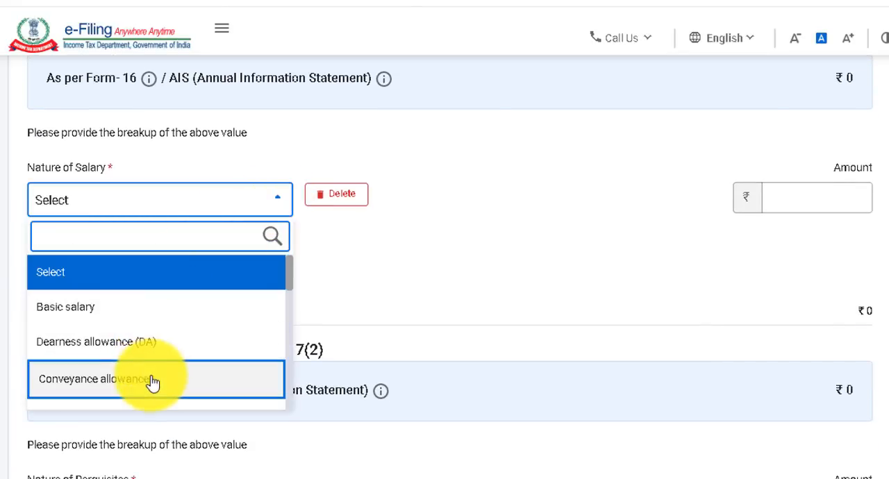
{"action": "left_click", "coordinate": [378, 304]}
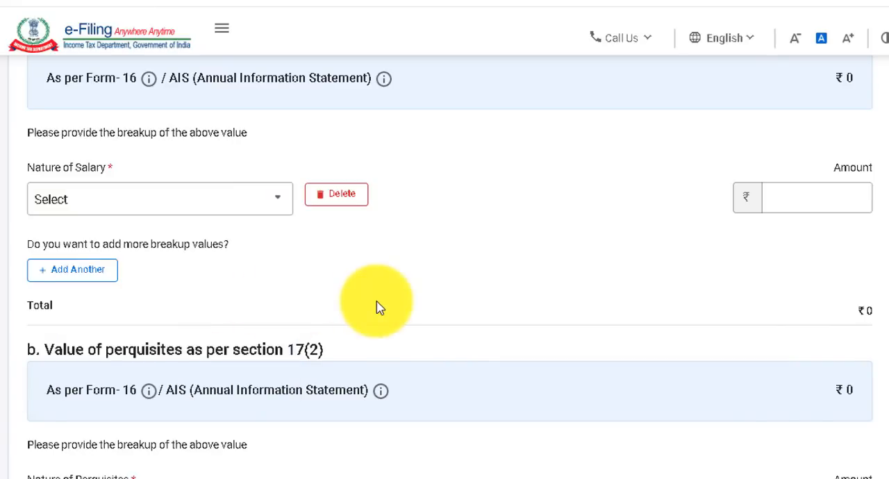
Examine the Nature of Perquisites options under section 17(2), leaving the selection and amount blank.
{"action": "scroll", "coordinate": [747, 285], "scroll_direction": "down", "scroll_amount": 3}
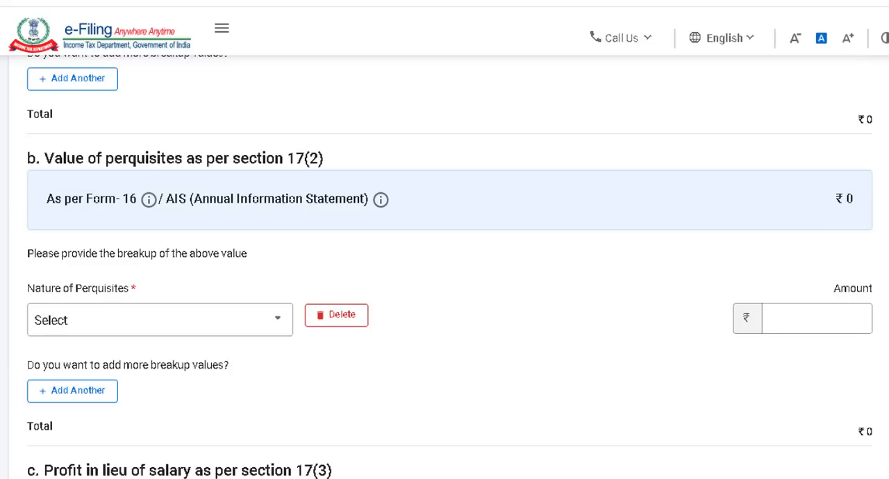
{"action": "left_click", "coordinate": [277, 326]}
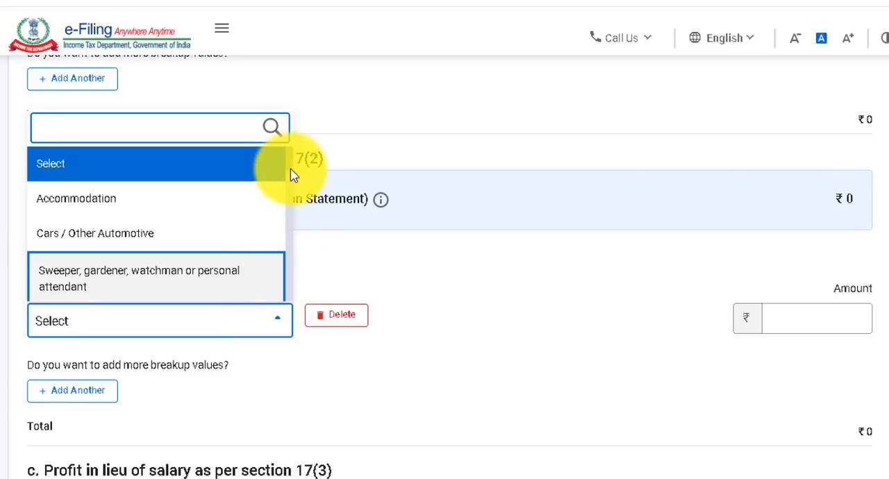
{"action": "left_click_drag", "start_coordinate": [290, 165], "coordinate": [452, 304]}
{"action": "left_click", "coordinate": [485, 324]}
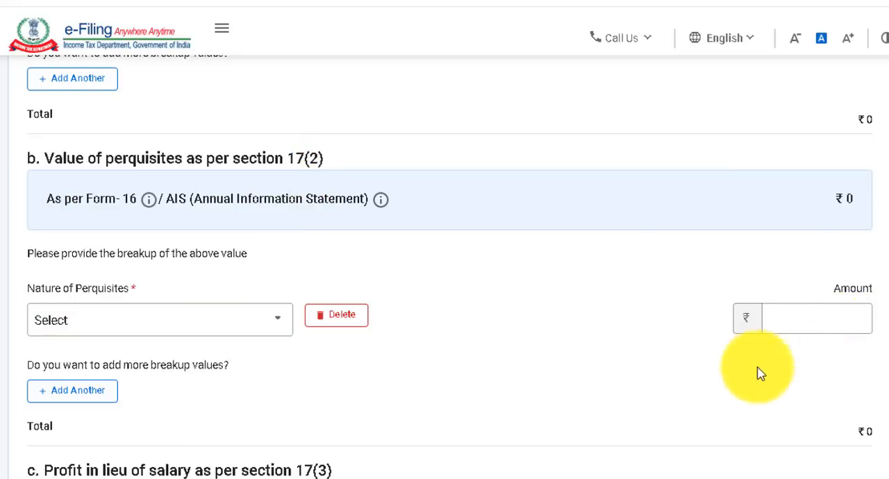
Examine the Nature of Profit in lieu of salary options under section 17(3), leaving the selection and amount blank.
{"action": "scroll", "coordinate": [340, 246], "scroll_direction": "down", "scroll_amount": 4}
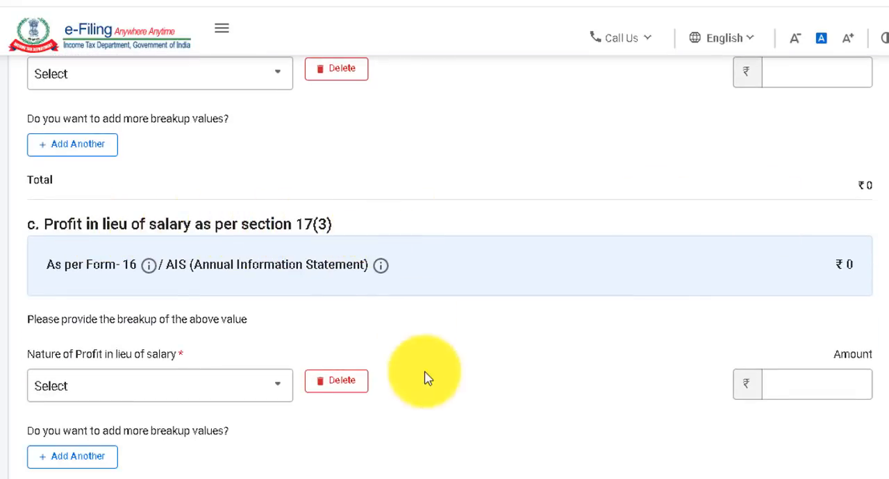
{"action": "left_click", "coordinate": [275, 393]}
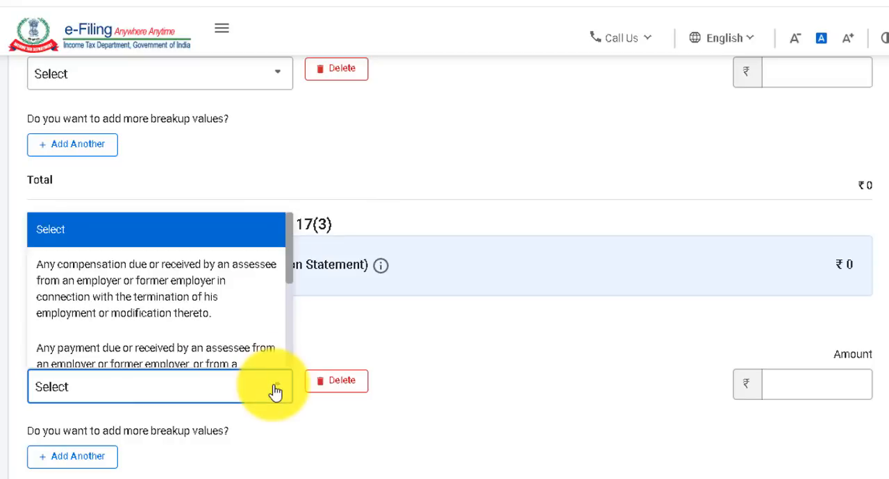
{"action": "left_click", "coordinate": [424, 333]}
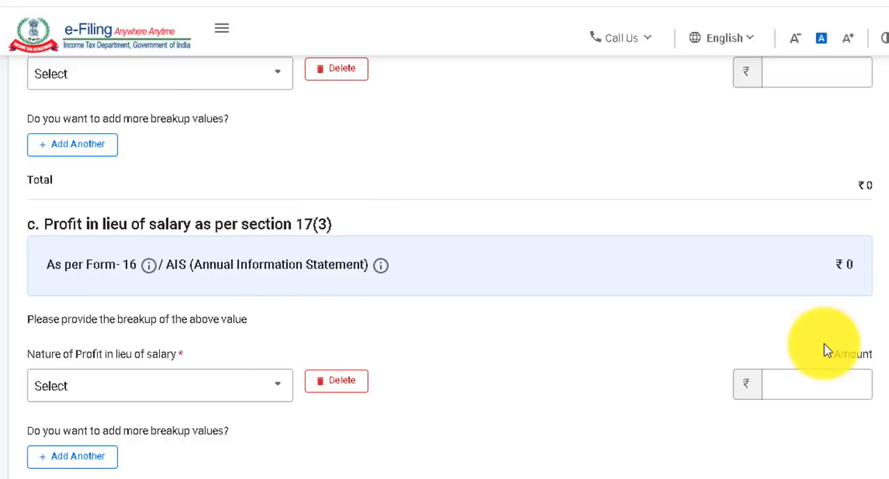
Check the retirement benefit account income fields u/s 89A and submit the salary breakup with the Add action.
{"action": "scroll", "coordinate": [445, 278], "scroll_direction": "down", "scroll_amount": 5}
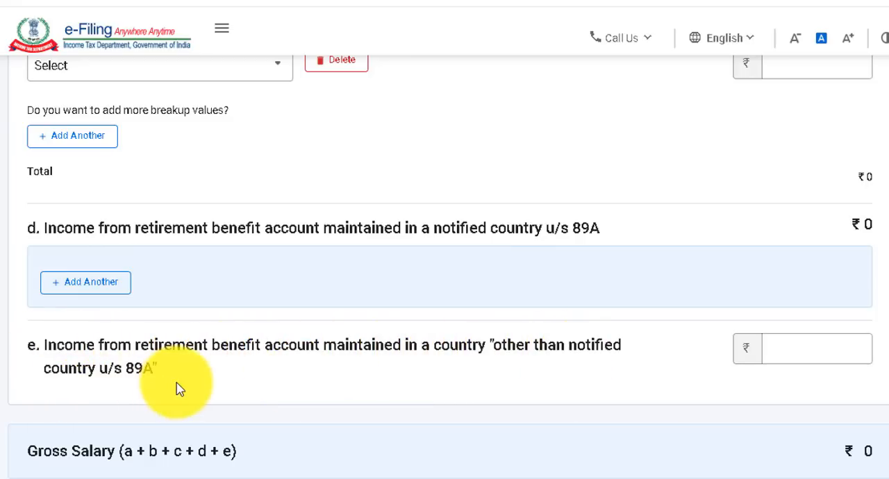
{"action": "scroll", "coordinate": [299, 397], "scroll_direction": "down", "scroll_amount": 2}
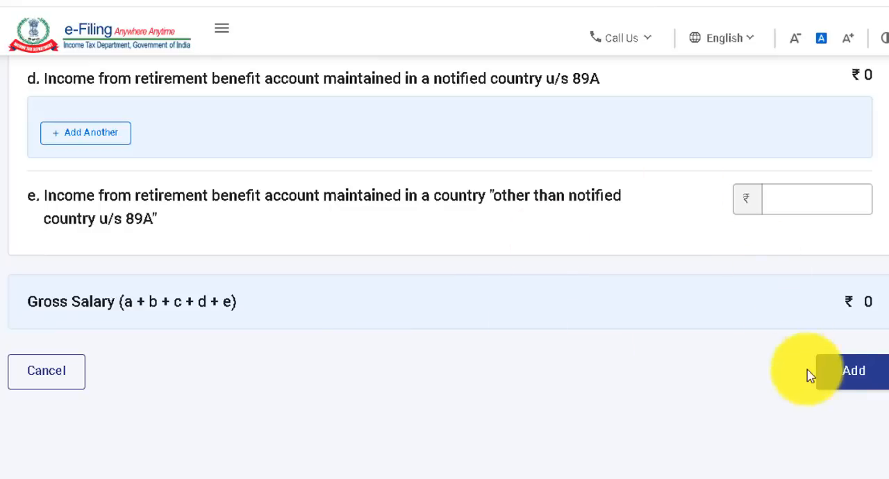
{"action": "left_click", "coordinate": [855, 379]}
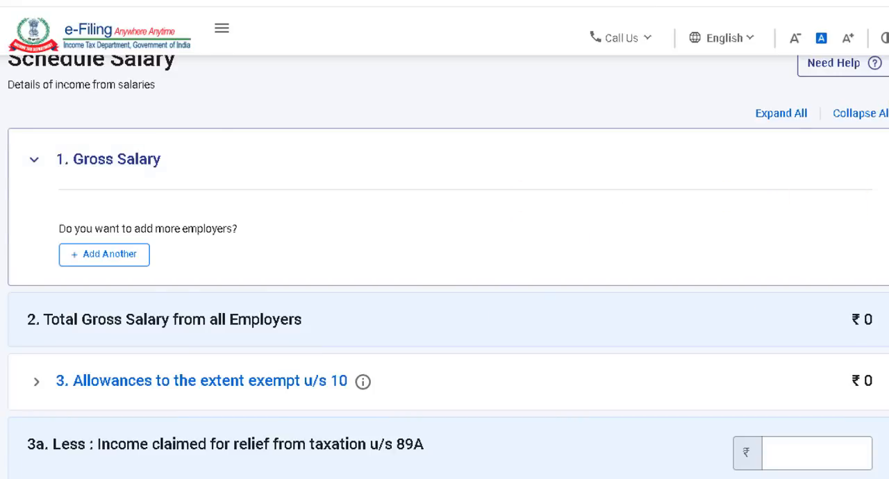
Look over the allowances to the extent exempt u/s 10 in Schedule Salary.
{"action": "scroll", "coordinate": [187, 276], "scroll_direction": "down", "scroll_amount": 2}
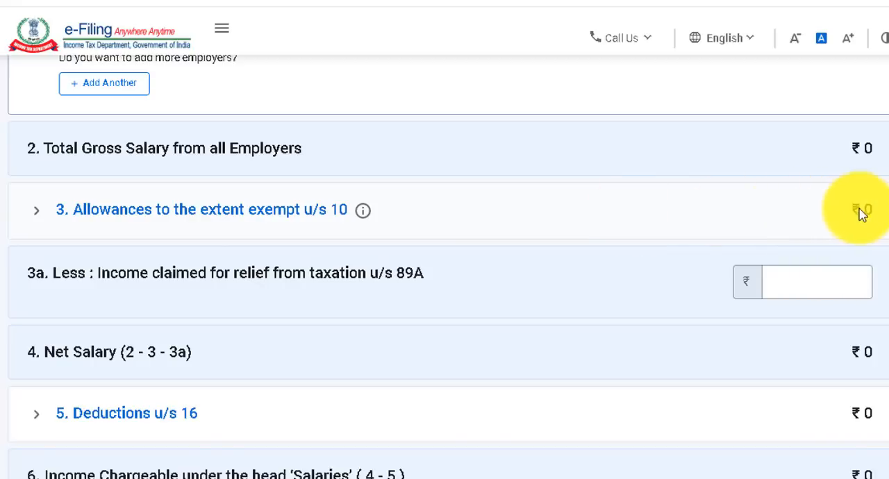
{"action": "left_click", "coordinate": [208, 208]}
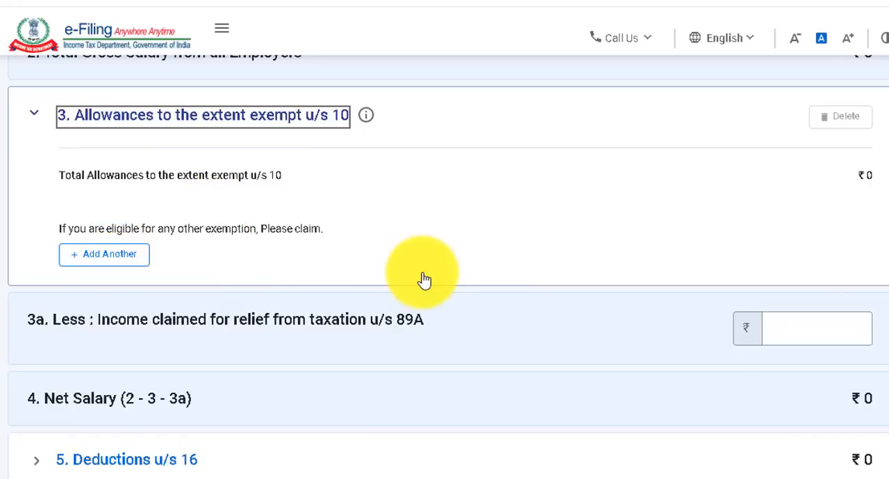
{"action": "scroll", "coordinate": [423, 278], "scroll_direction": "down", "scroll_amount": 3}
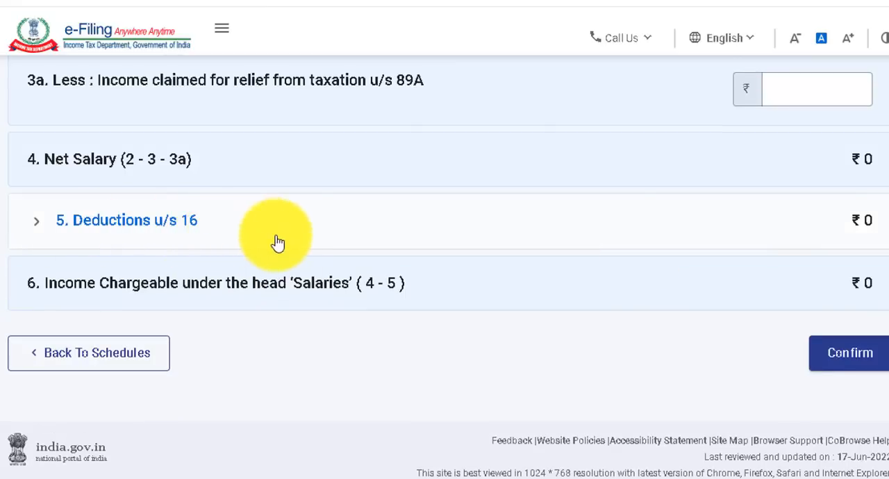
Save Deductions u/s 16 without entering an entertainment allowance or professional tax, and try to confirm Schedule Salary.
{"action": "left_click", "coordinate": [144, 229]}
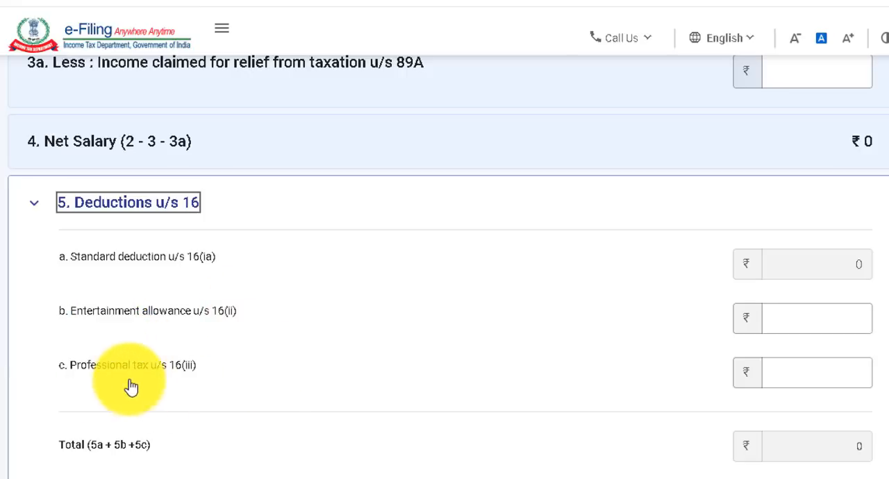
{"action": "left_click", "coordinate": [817, 375]}
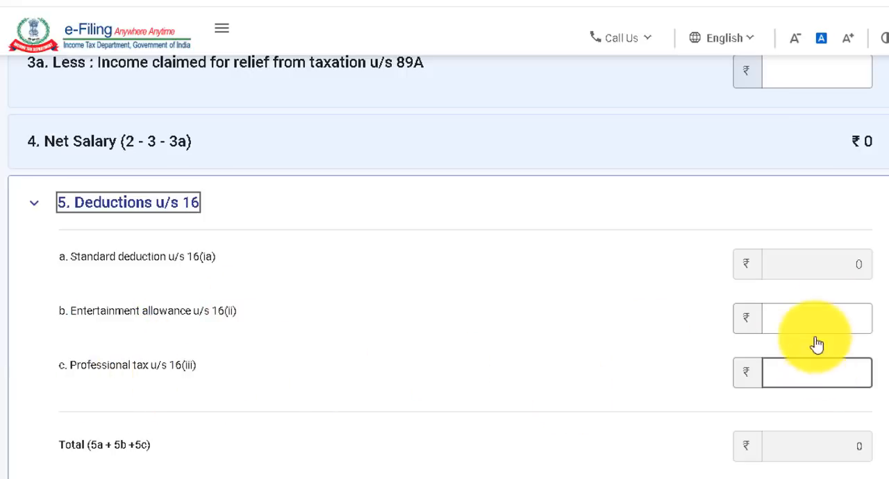
{"action": "scroll", "coordinate": [244, 264], "scroll_direction": "down", "scroll_amount": 3}
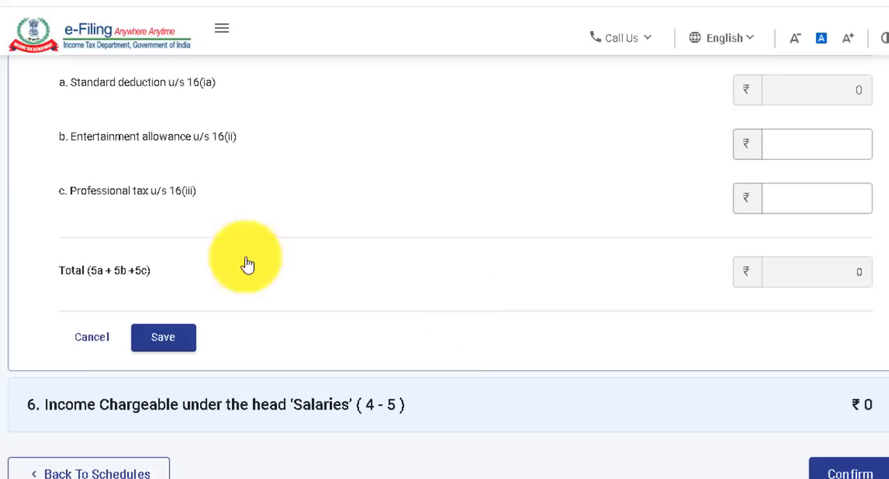
{"action": "left_click", "coordinate": [167, 339]}
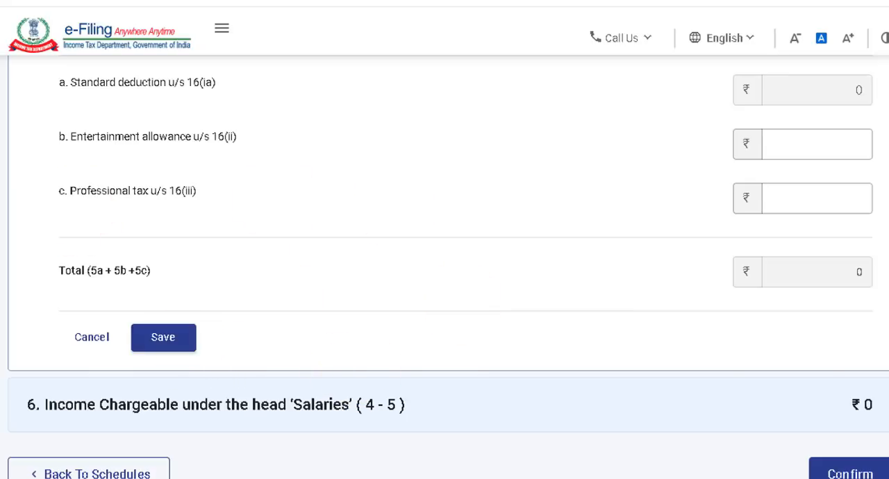
{"action": "scroll", "coordinate": [445, 266], "scroll_direction": "down", "scroll_amount": 2}
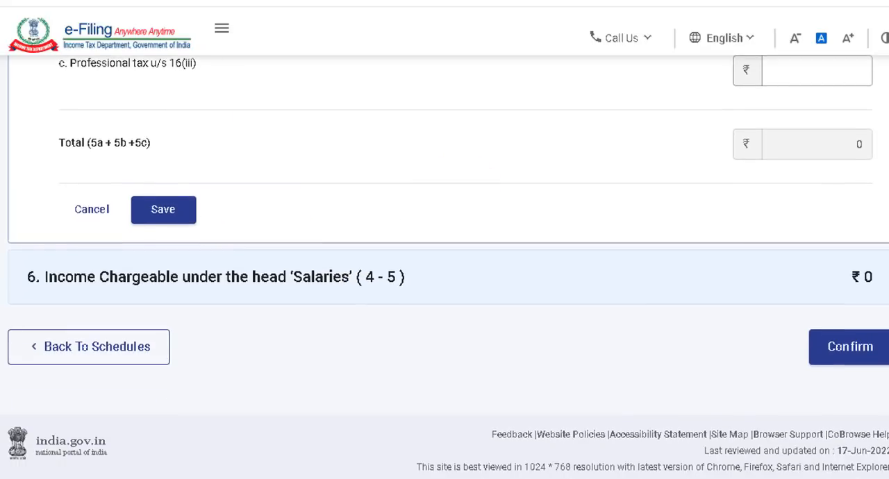
{"action": "left_click", "coordinate": [865, 361]}
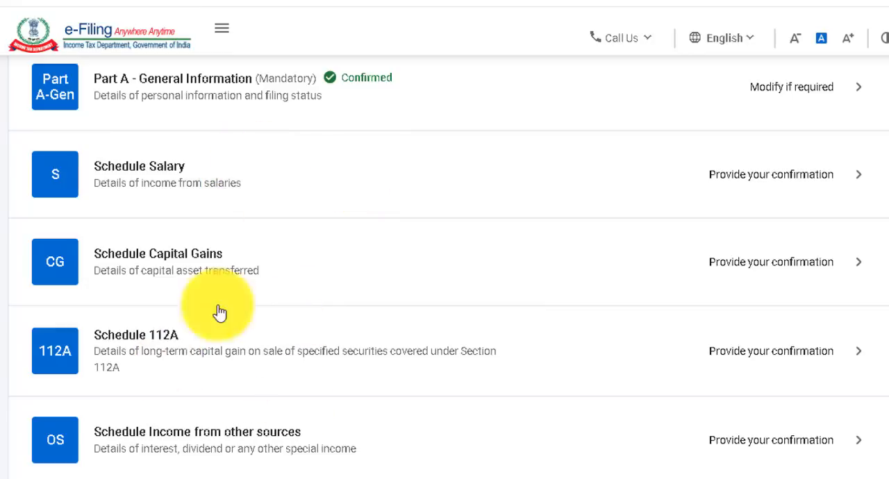
In Schedule Capital Gains, select the STT-paid equity asset types under sections 111A/115AD(1)(ii) and 112A, and continue.
{"action": "left_click", "coordinate": [283, 284]}
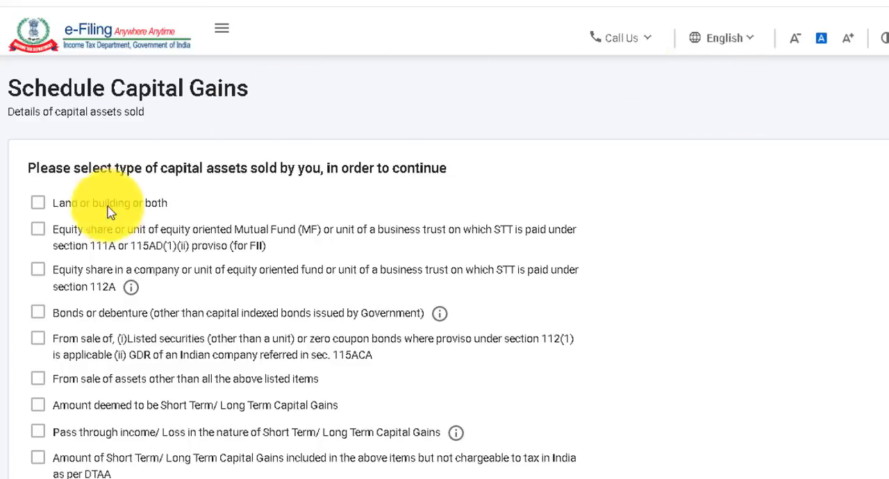
{"action": "left_click", "coordinate": [39, 231]}
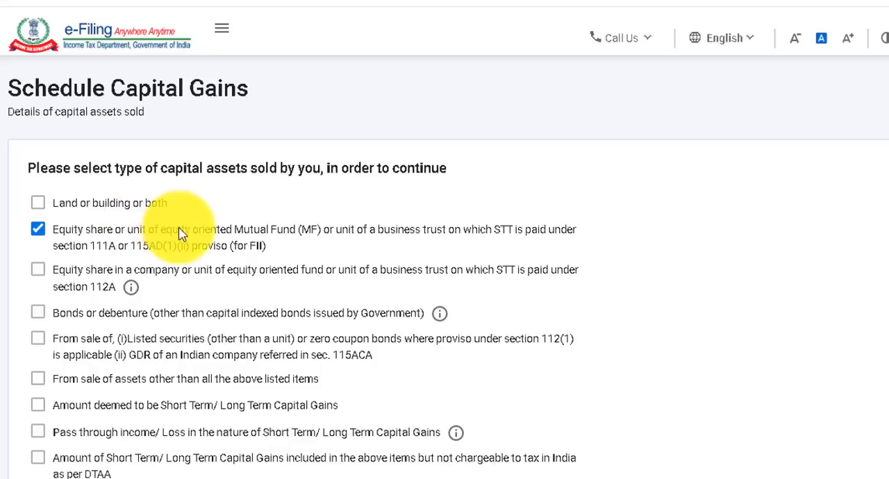
{"action": "left_click", "coordinate": [39, 272]}
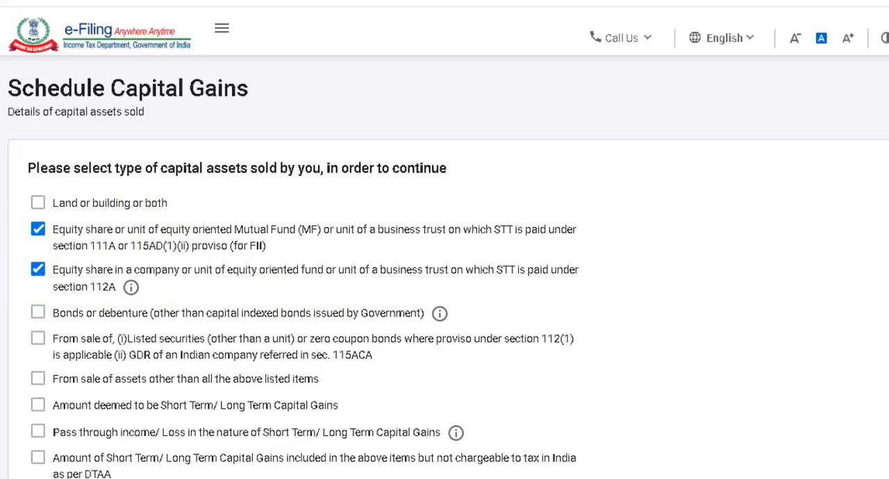
{"action": "scroll", "coordinate": [445, 267], "scroll_direction": "down", "scroll_amount": 2}
{"action": "left_click", "coordinate": [807, 411]}
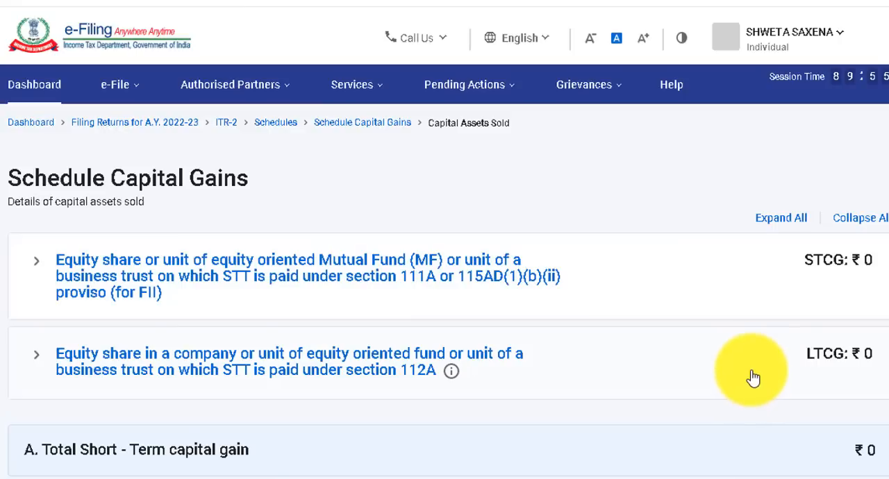
Start adding sale details for the section 111A or 115AD(1)(b)(ii) equity assets and choose Section 111A.
{"action": "left_click", "coordinate": [594, 272]}
{"action": "left_click", "coordinate": [113, 384]}
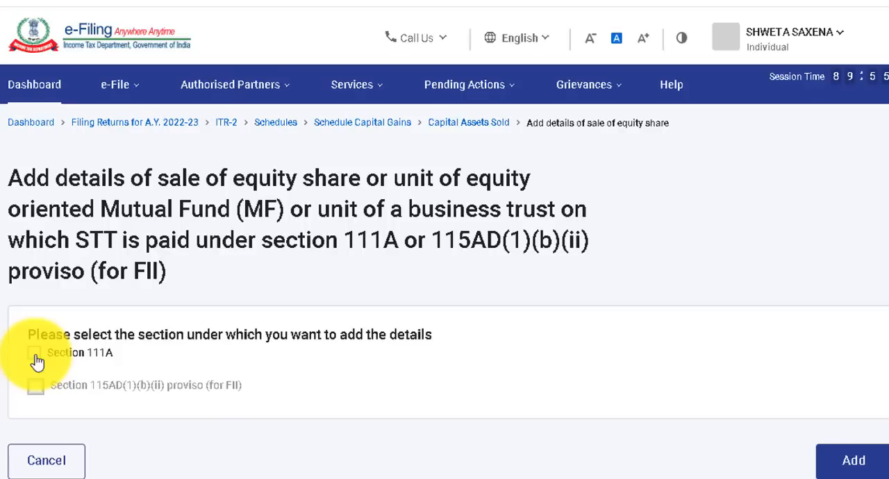
{"action": "left_click", "coordinate": [34, 354]}
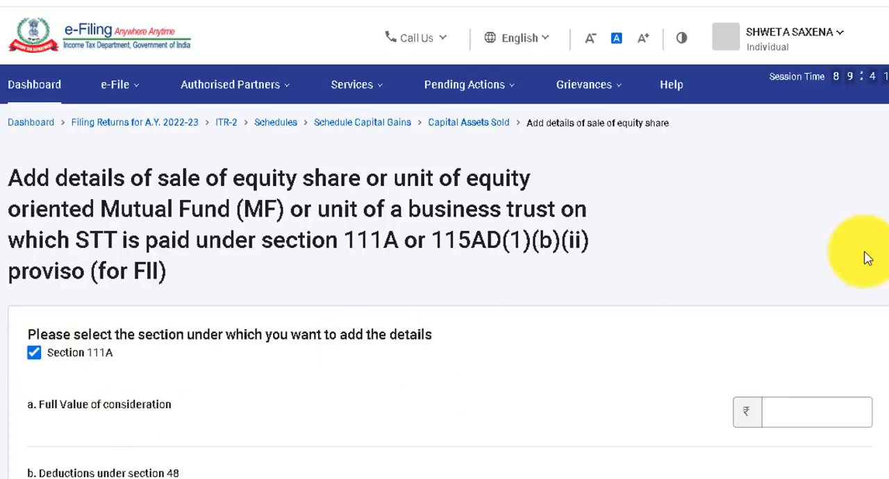
Review the full value of consideration and section 48 deduction fields, then submit the Section 111A details without amounts.
{"action": "scroll", "coordinate": [444, 267], "scroll_direction": "down", "scroll_amount": 4}
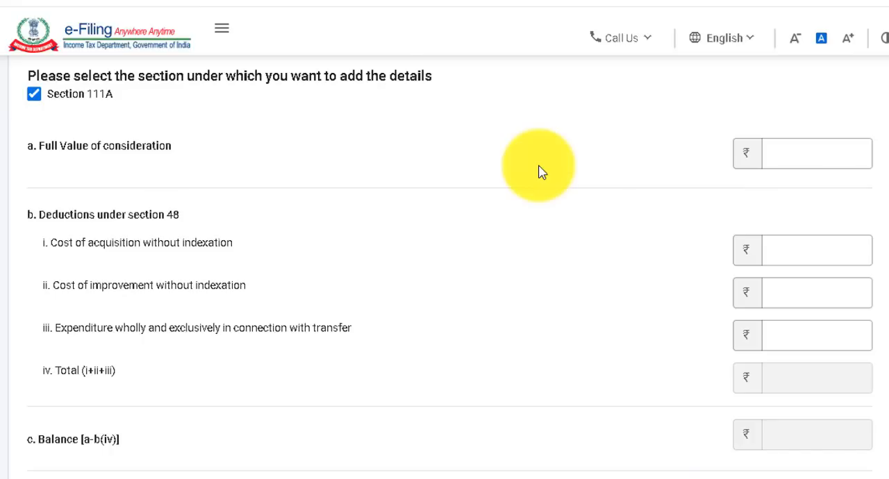
{"action": "left_click", "coordinate": [795, 150]}
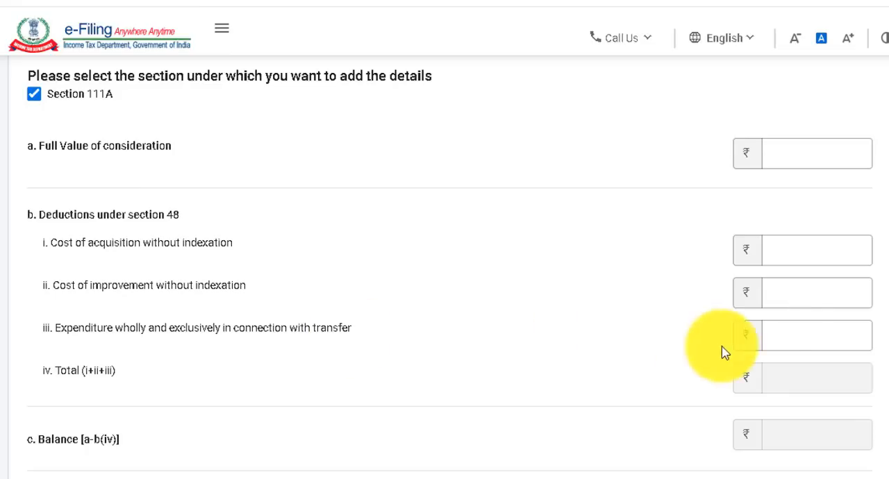
{"action": "left_click", "coordinate": [792, 336]}
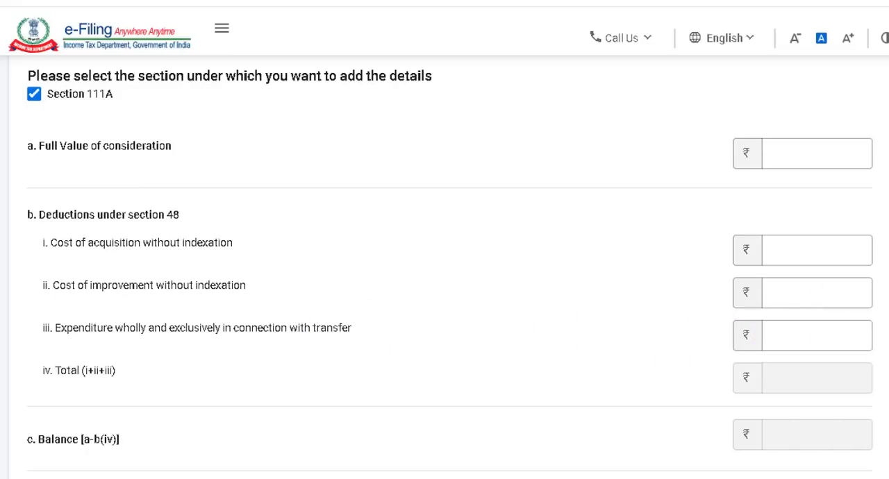
{"action": "scroll", "coordinate": [540, 413], "scroll_direction": "down", "scroll_amount": 4}
{"action": "left_click", "coordinate": [851, 445]}
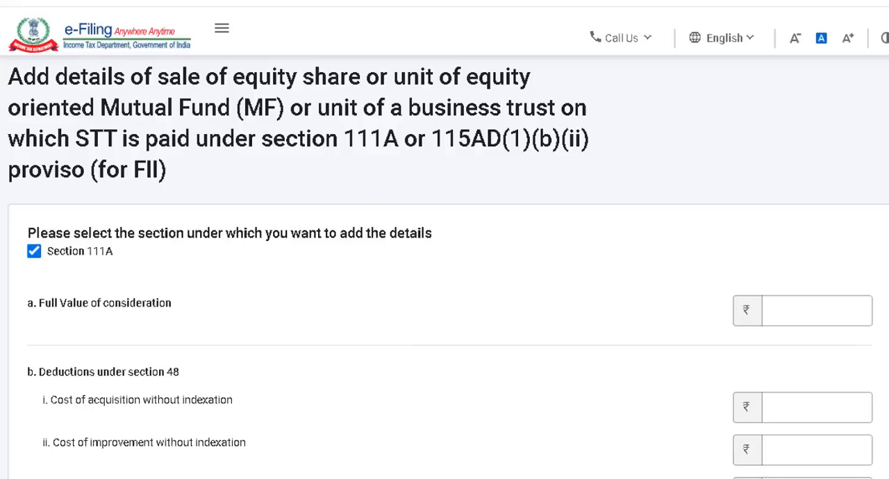
{"action": "scroll", "coordinate": [444, 278], "scroll_direction": "down", "scroll_amount": 5}
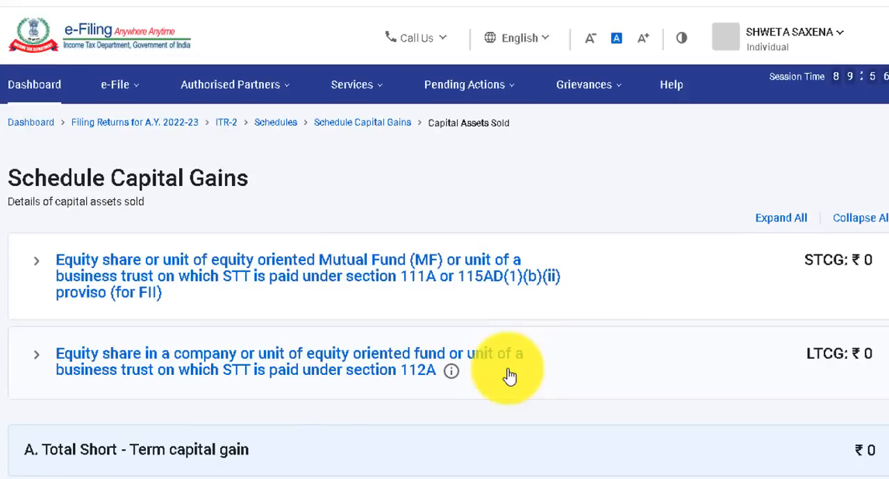
Start adding details for the section 112A equity assets and open the linked Schedule 112A.
{"action": "left_click", "coordinate": [508, 373]}
{"action": "left_click", "coordinate": [104, 464]}
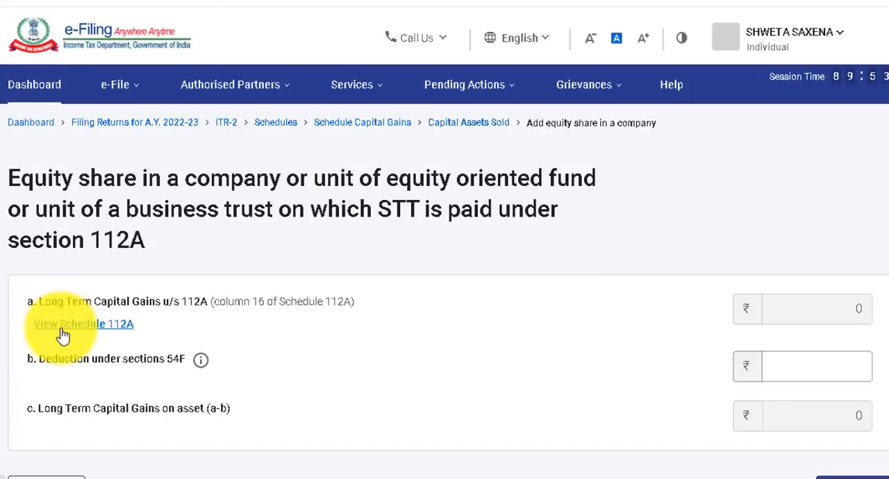
{"action": "left_click", "coordinate": [62, 327]}
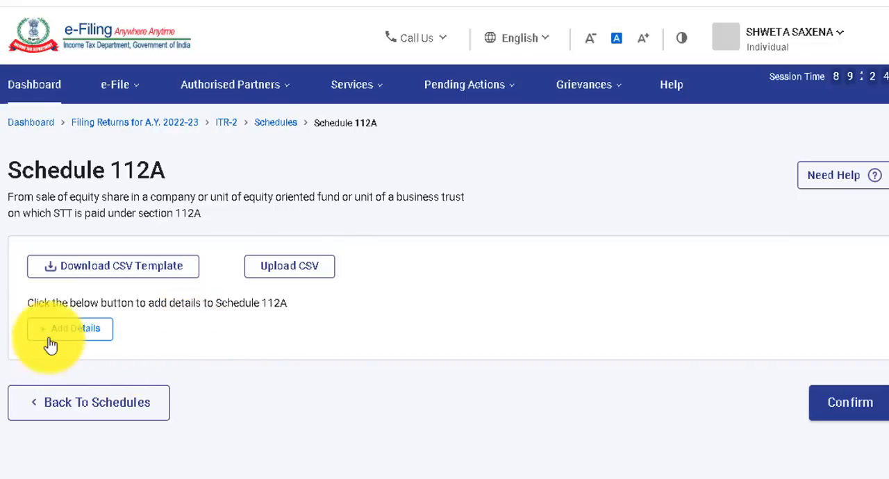
Start adding a share/unit in Schedule 112A, choose On or Before 31st January 2018 as the acquisition period and review the fields.
{"action": "left_click", "coordinate": [73, 346]}
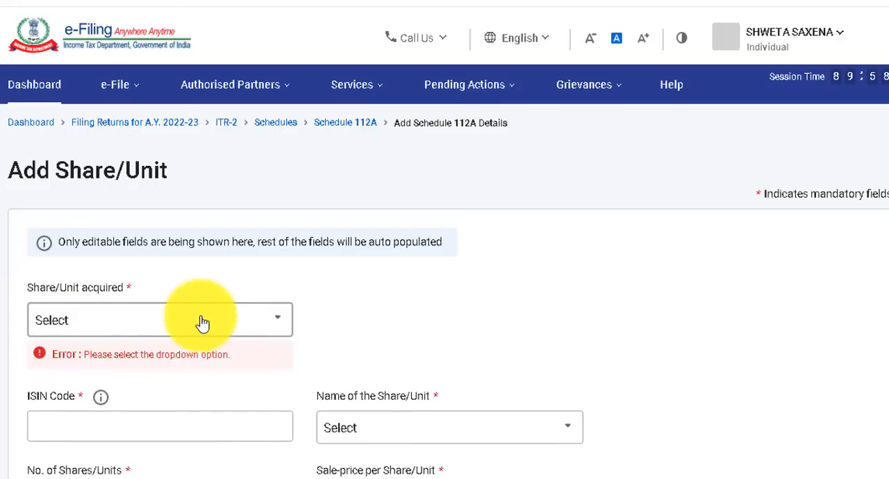
{"action": "left_click", "coordinate": [222, 329]}
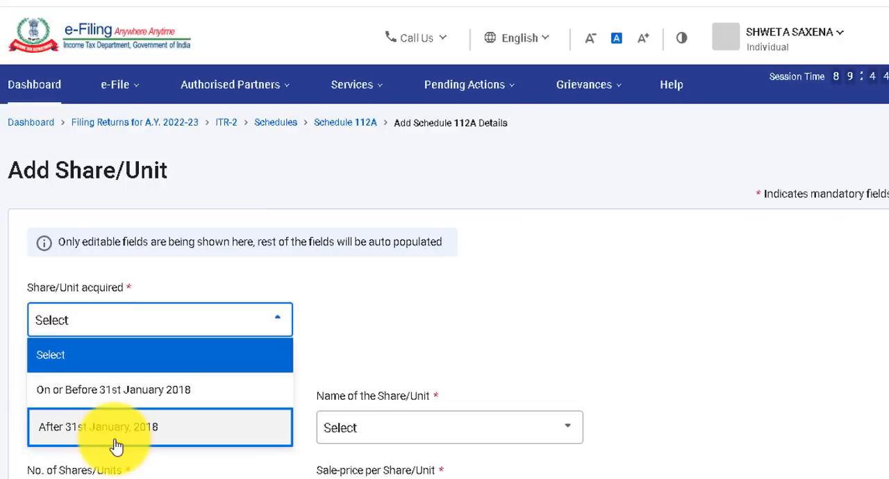
{"action": "left_click", "coordinate": [228, 394]}
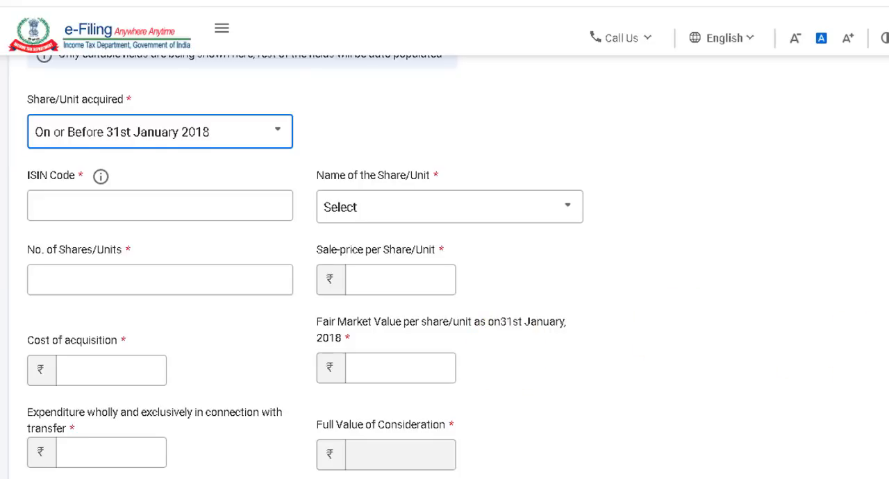
{"action": "scroll", "coordinate": [101, 330], "scroll_direction": "down", "scroll_amount": 2}
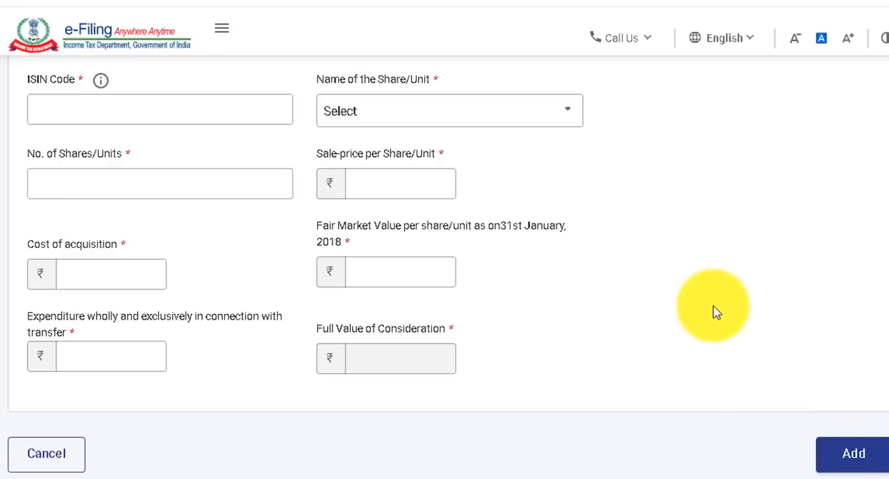
{"action": "scroll", "coordinate": [117, 221], "scroll_direction": "up", "scroll_amount": 3}
Switch the share/unit acquisition period to After 31st January, 2018, review the remaining fields, and return to the schedules without adding the entry.
{"action": "left_click", "coordinate": [146, 218]}
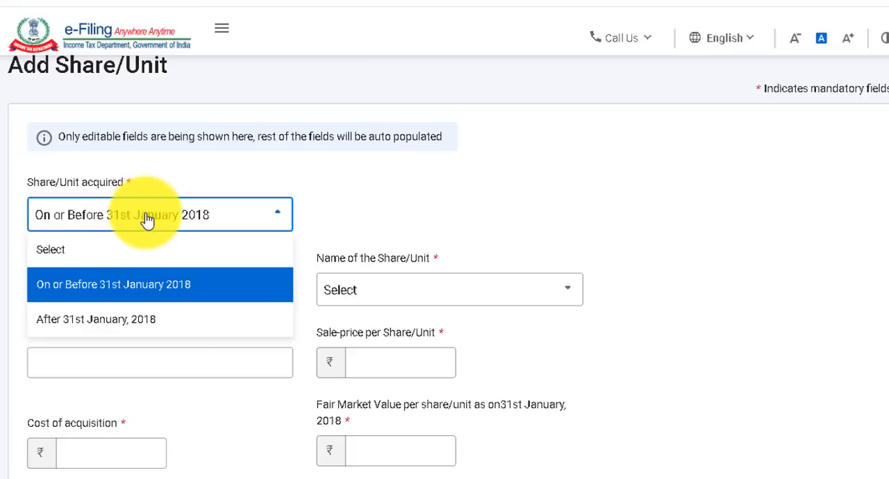
{"action": "left_click", "coordinate": [83, 322]}
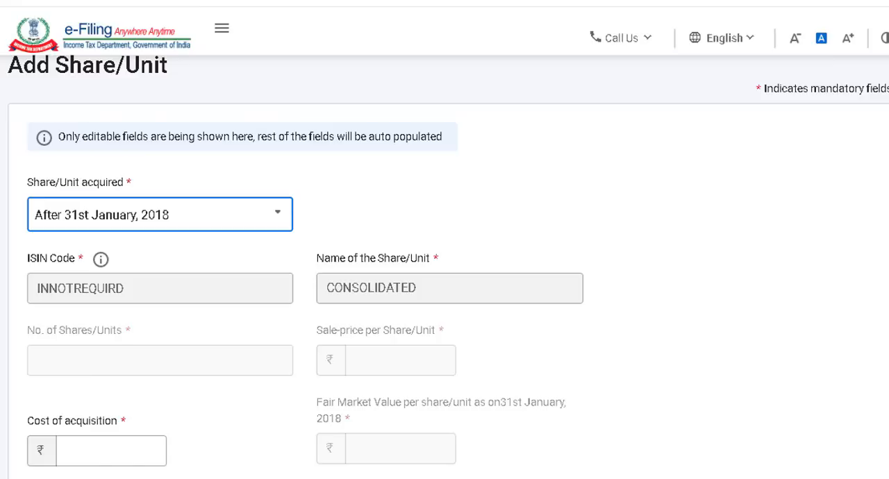
{"action": "scroll", "coordinate": [448, 267], "scroll_direction": "down", "scroll_amount": 1}
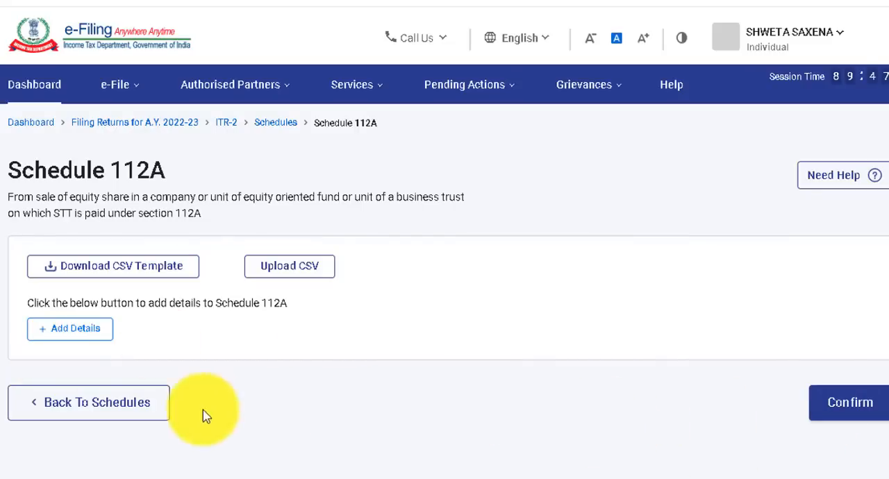
{"action": "left_click", "coordinate": [105, 414]}
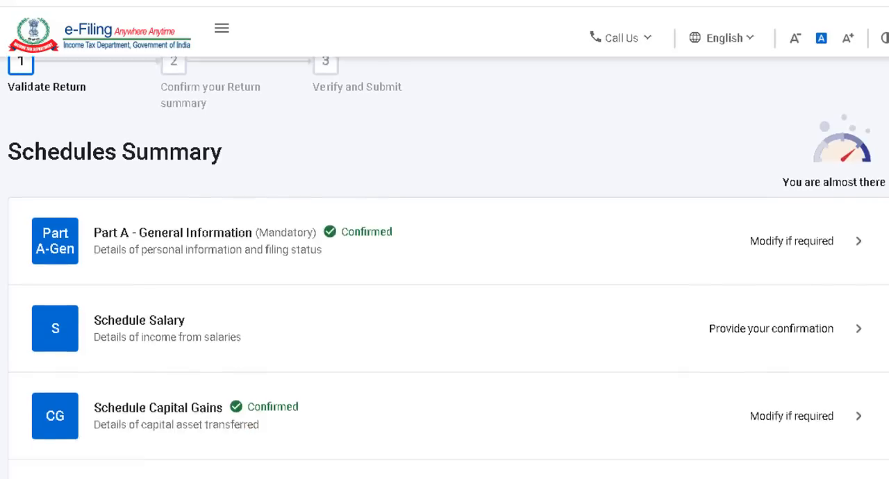
Reopen Schedule 112A from the schedules summary, look at its entry options and go back to the summary.
{"action": "scroll", "coordinate": [445, 267], "scroll_direction": "down", "scroll_amount": 5}
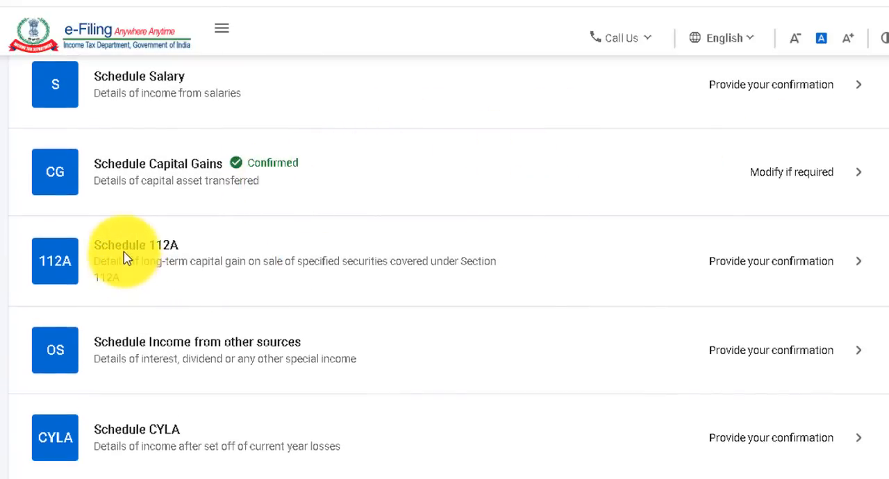
{"action": "left_click", "coordinate": [189, 251]}
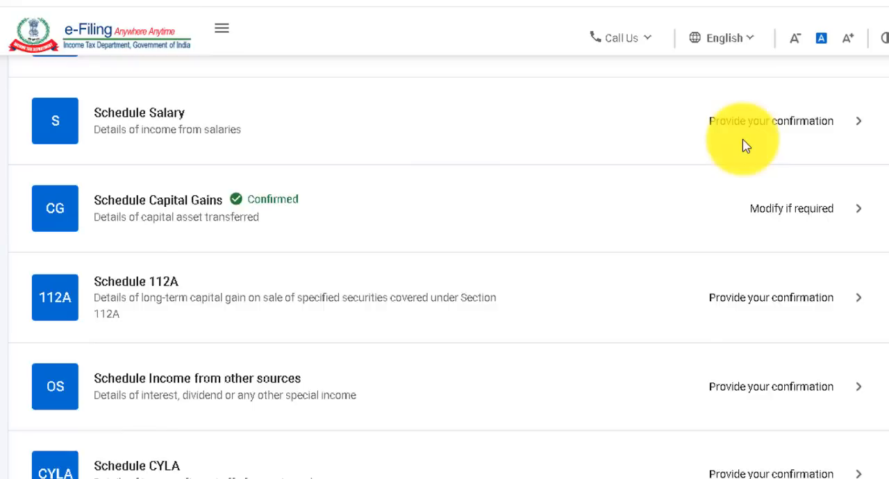
{"action": "scroll", "coordinate": [743, 144], "scroll_direction": "down", "scroll_amount": 2}
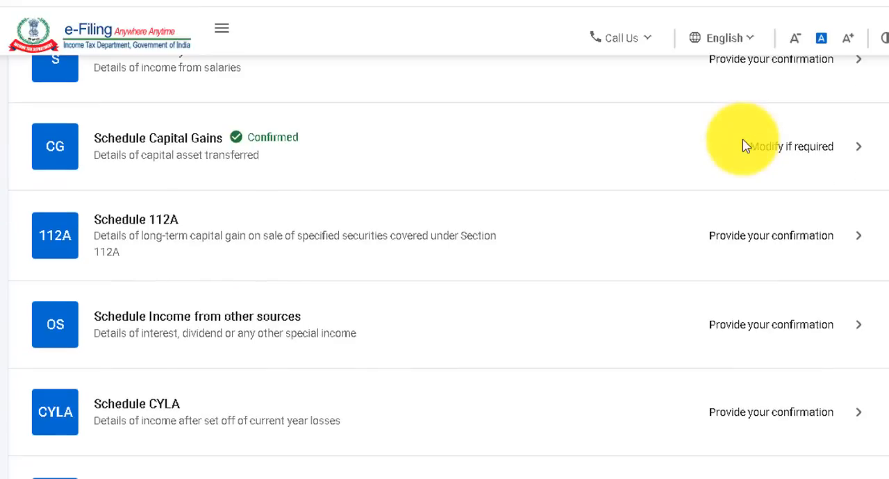
Open Schedule Income from other sources, start adding gross income at normal rates, and review the fields for Dividends, Gross.
{"action": "scroll", "coordinate": [743, 139], "scroll_direction": "down", "scroll_amount": 1}
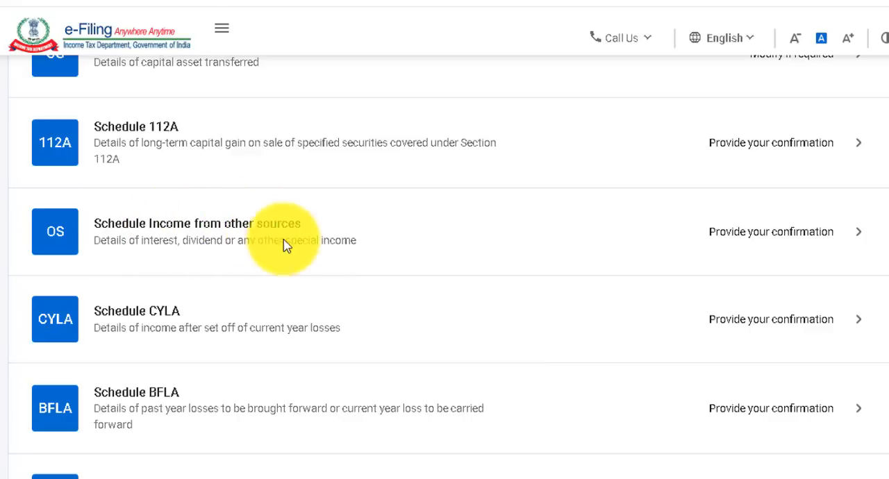
{"action": "left_click", "coordinate": [349, 243]}
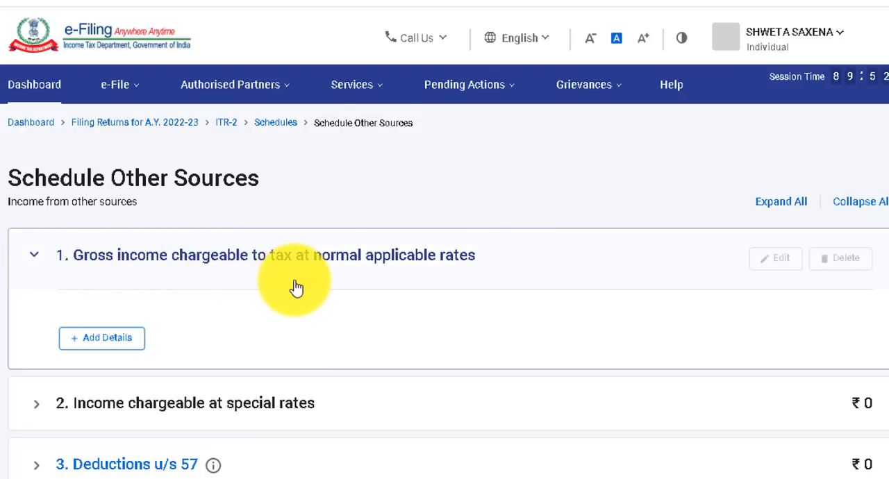
{"action": "left_click", "coordinate": [106, 339]}
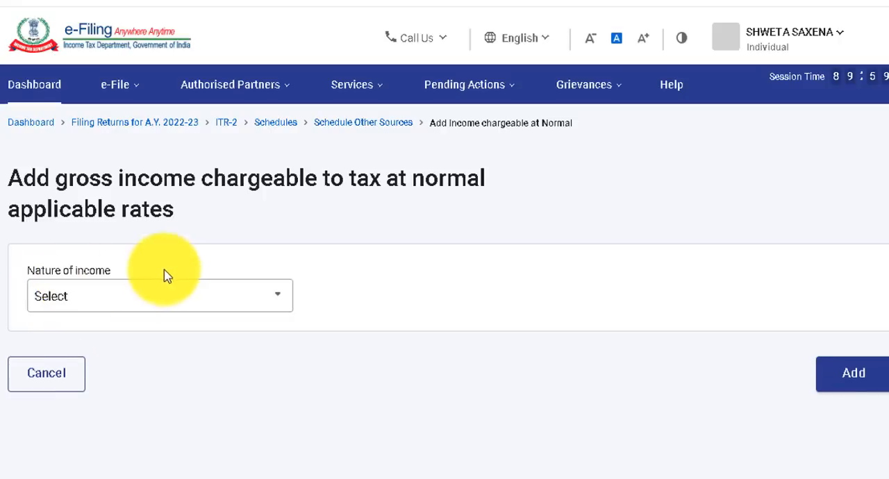
{"action": "left_click", "coordinate": [164, 307]}
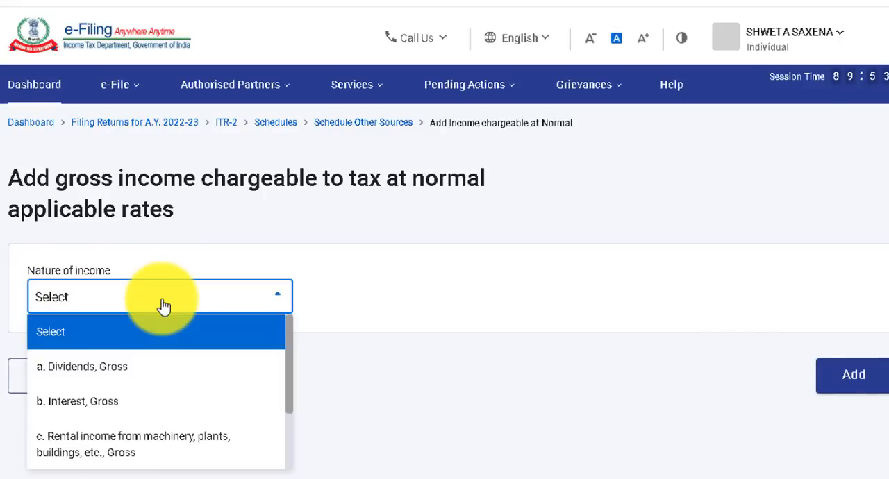
{"action": "left_click", "coordinate": [93, 373]}
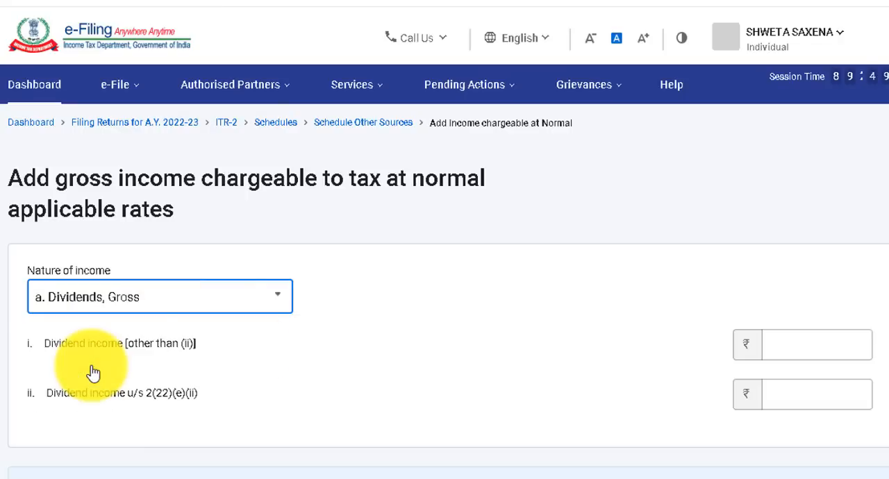
{"action": "scroll", "coordinate": [596, 327], "scroll_direction": "down", "scroll_amount": 2}
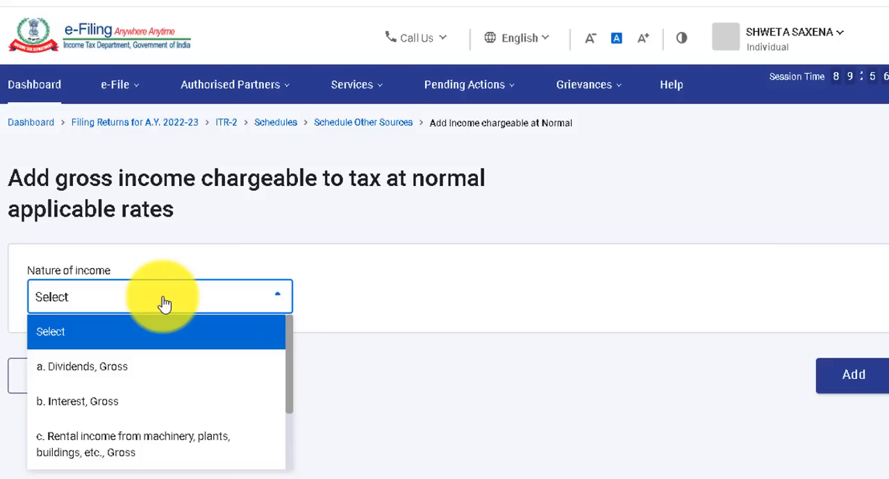
Choose Interest, Gross as the nature of income and review its interest categories through to the total.
{"action": "left_click", "coordinate": [101, 412]}
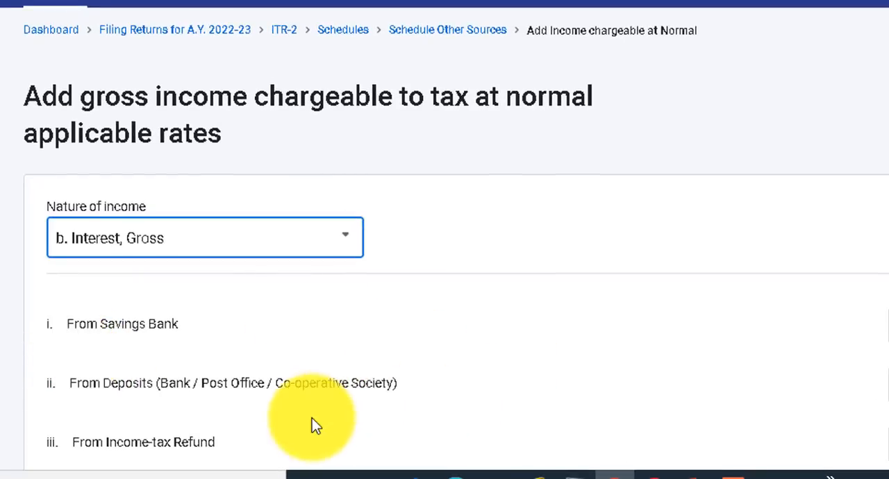
{"action": "scroll", "coordinate": [392, 109], "scroll_direction": "down", "scroll_amount": 4}
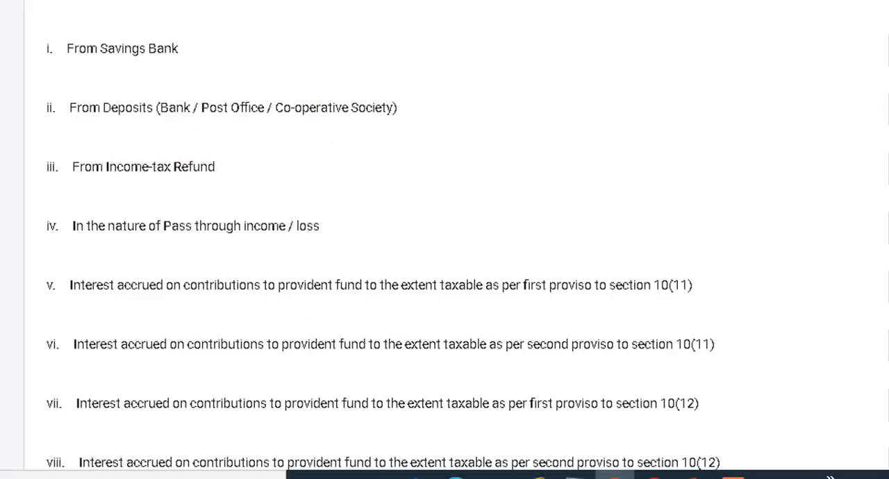
{"action": "scroll", "coordinate": [457, 235], "scroll_direction": "down", "scroll_amount": 3}
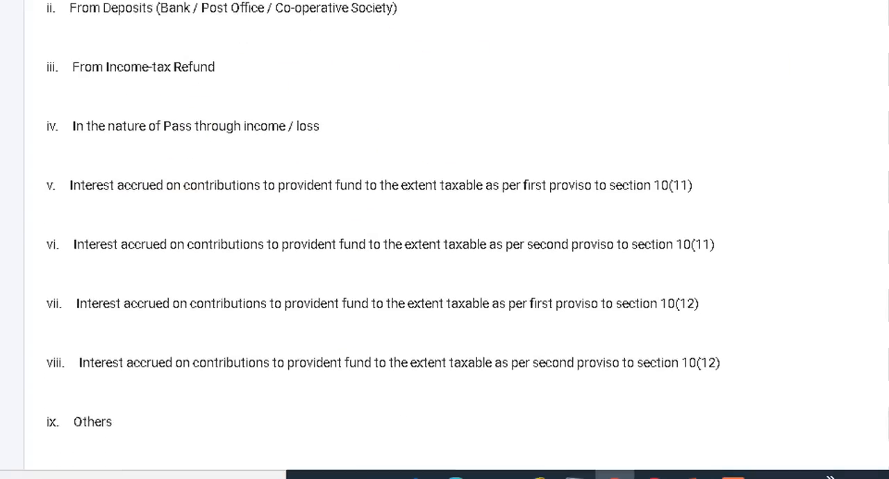
{"action": "scroll", "coordinate": [312, 257], "scroll_direction": "down", "scroll_amount": 1}
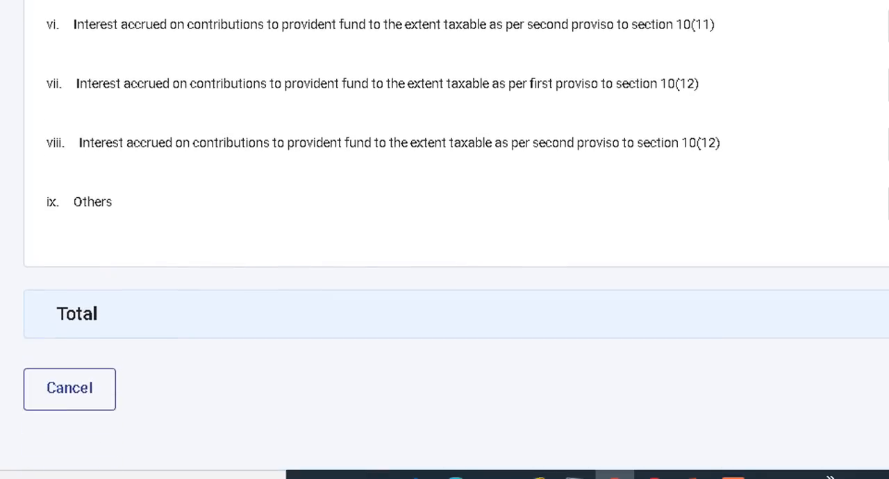
{"action": "scroll", "coordinate": [311, 257], "scroll_direction": "up", "scroll_amount": 8}
Look through the remaining natures of income, choose Any other income, review its rows, and return to Schedule Other Sources without adding income.
{"action": "left_click", "coordinate": [311, 257]}
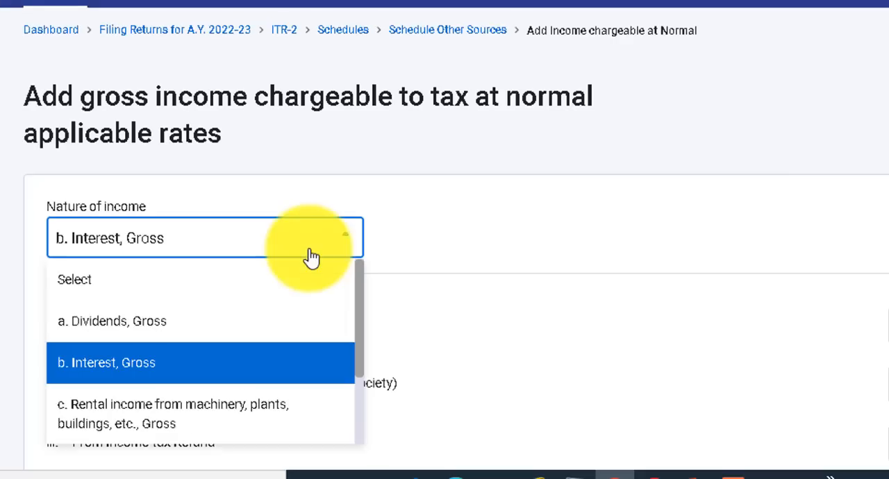
{"action": "scroll", "coordinate": [360, 296], "scroll_direction": "down", "scroll_amount": 1}
{"action": "scroll", "coordinate": [360, 299], "scroll_direction": "down", "scroll_amount": 2}
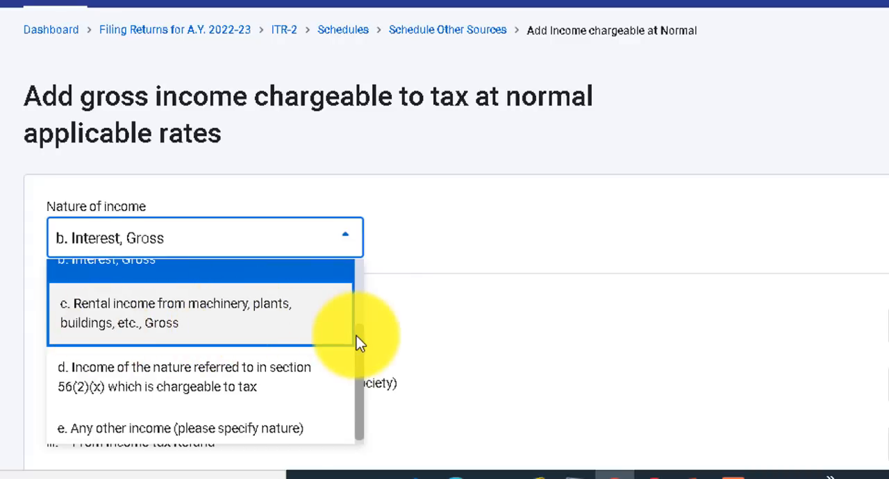
{"action": "left_click_drag", "start_coordinate": [358, 343], "coordinate": [358, 368]}
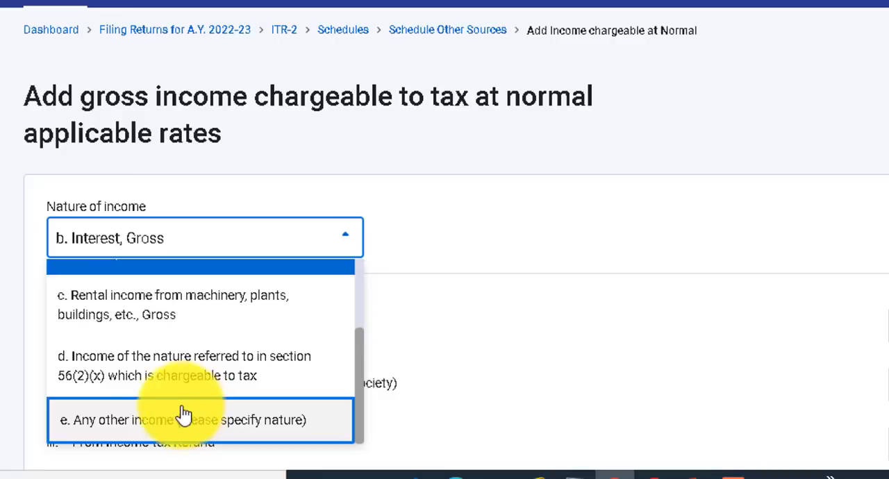
{"action": "left_click", "coordinate": [161, 424]}
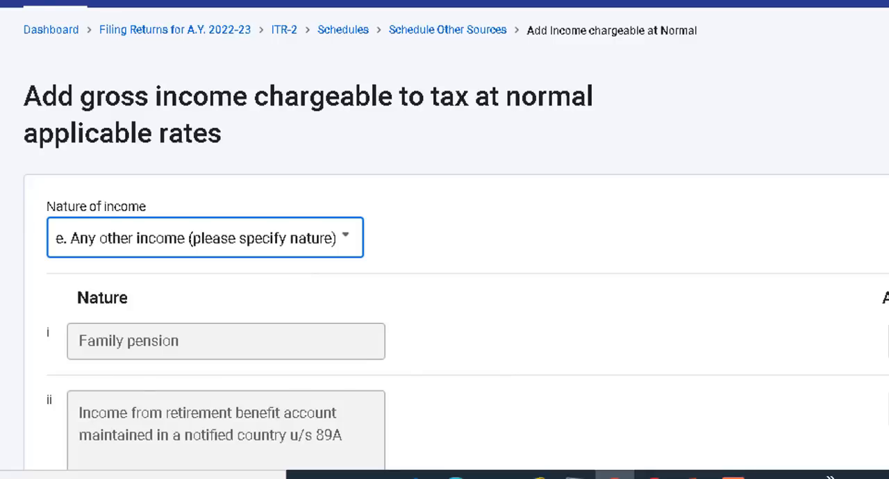
{"action": "scroll", "coordinate": [456, 239], "scroll_direction": "down", "scroll_amount": 15}
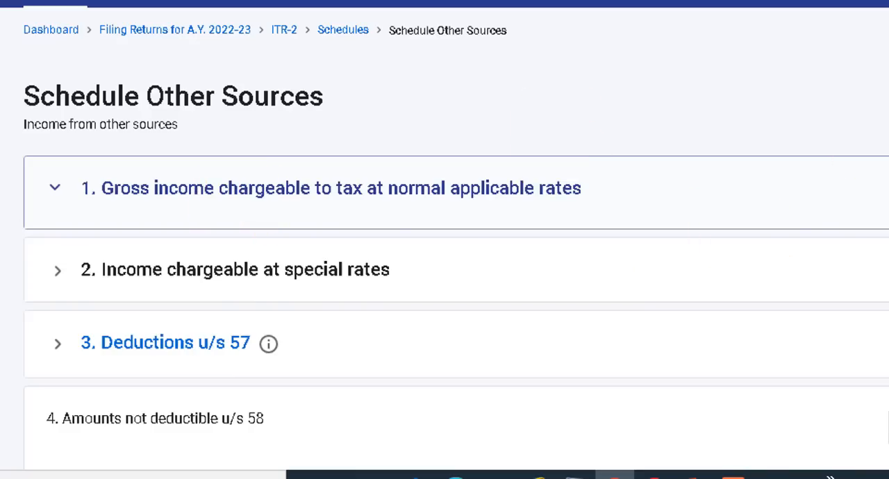
Review the rest of Schedule Other Sources, including the accrual/receipt information table, and return to the schedules summary without confirming.
{"action": "scroll", "coordinate": [445, 240], "scroll_direction": "down", "scroll_amount": 5}
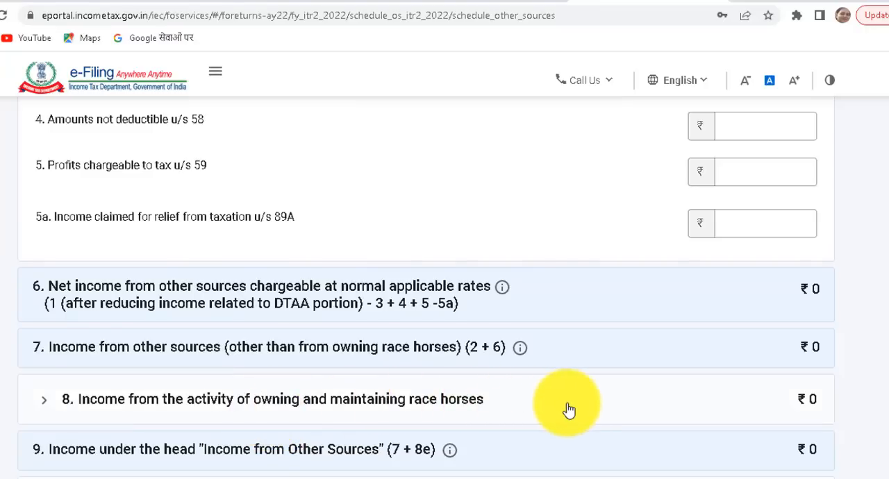
{"action": "scroll", "coordinate": [886, 306], "scroll_direction": "down", "scroll_amount": 2}
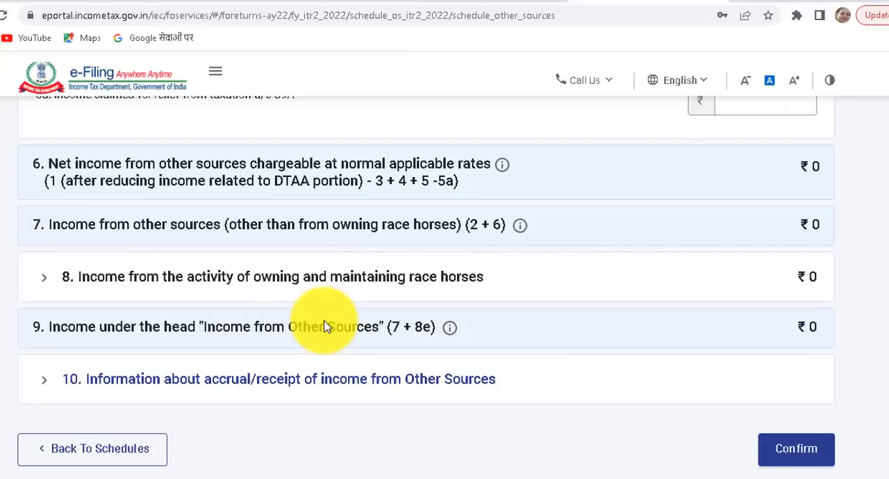
{"action": "left_click", "coordinate": [225, 390]}
{"action": "scroll", "coordinate": [834, 264], "scroll_direction": "down", "scroll_amount": 4}
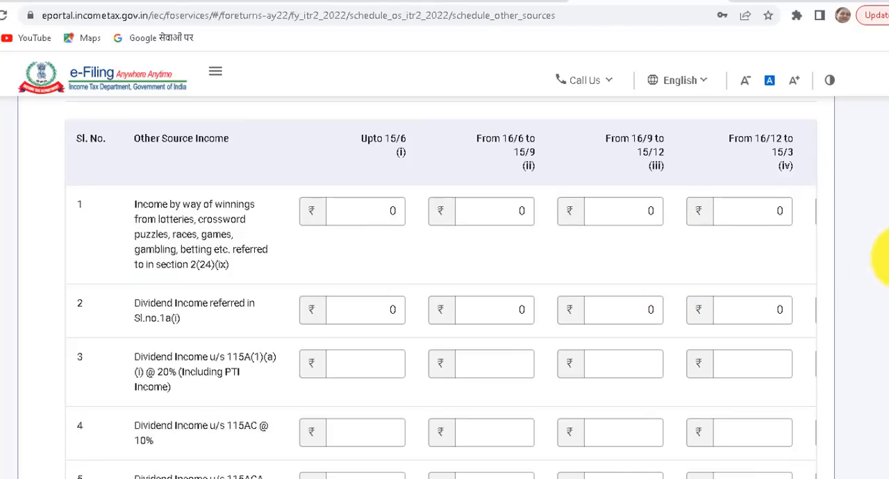
{"action": "scroll", "coordinate": [888, 266], "scroll_direction": "down", "scroll_amount": 6}
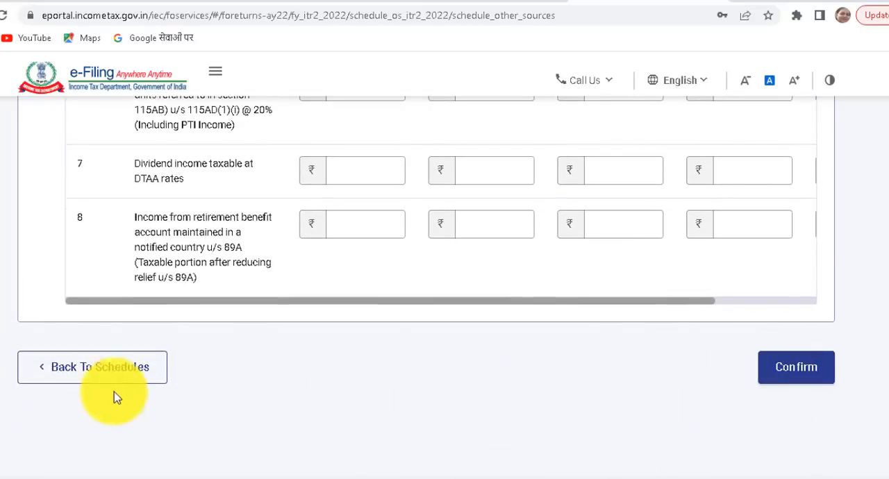
{"action": "left_click", "coordinate": [91, 373]}
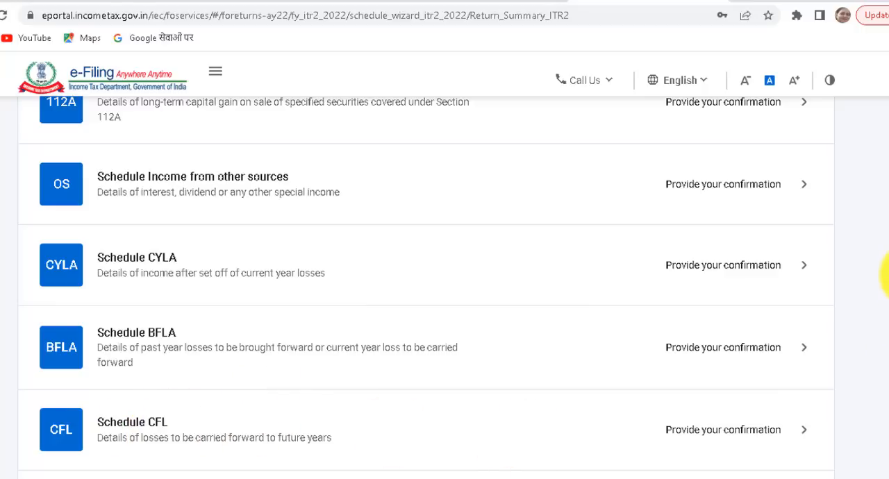
Open the Tax Paid schedule from the schedules summary and examine its TDS sections.
{"action": "scroll", "coordinate": [887, 347], "scroll_direction": "down", "scroll_amount": 5}
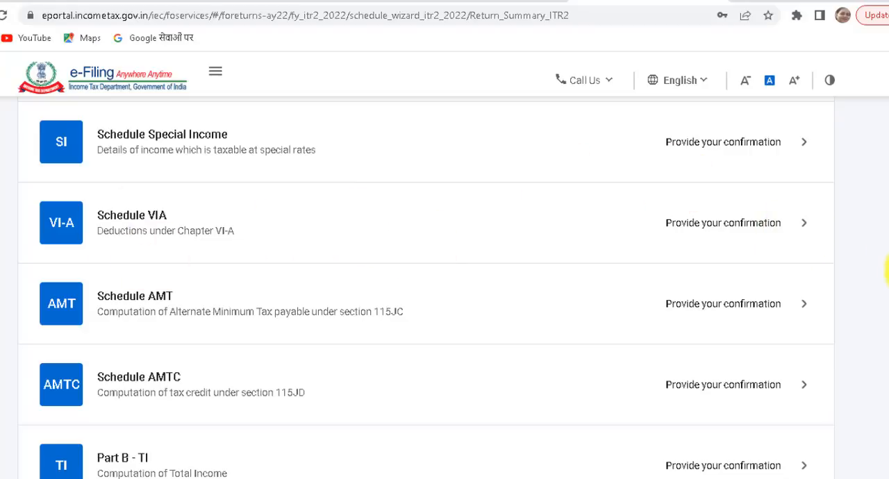
{"action": "scroll", "coordinate": [329, 215], "scroll_direction": "down", "scroll_amount": 4}
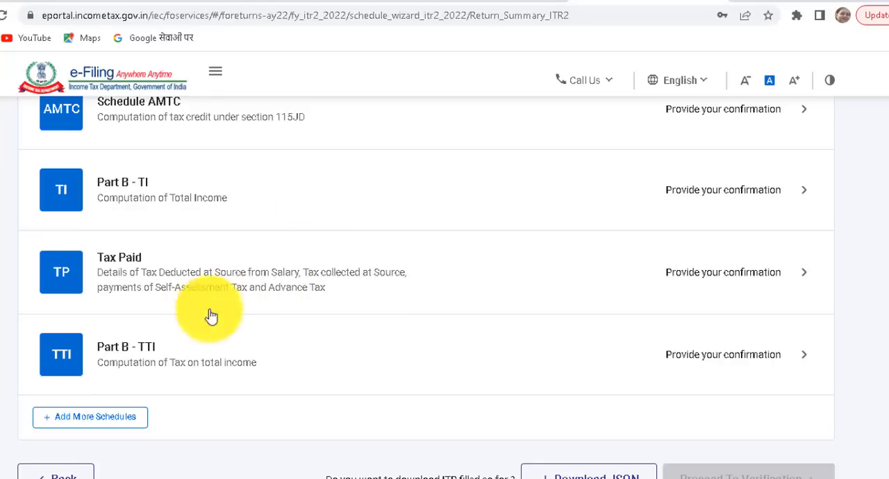
{"action": "left_click", "coordinate": [232, 285]}
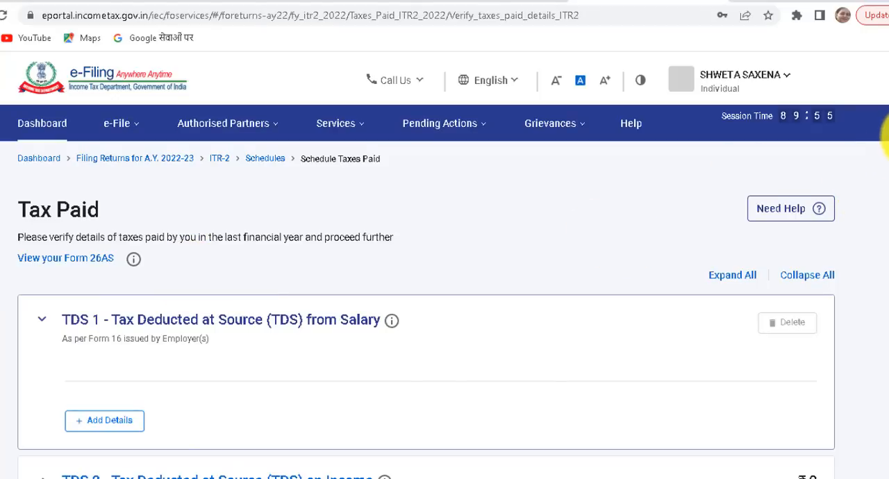
{"action": "scroll", "coordinate": [886, 159], "scroll_direction": "down", "scroll_amount": 2}
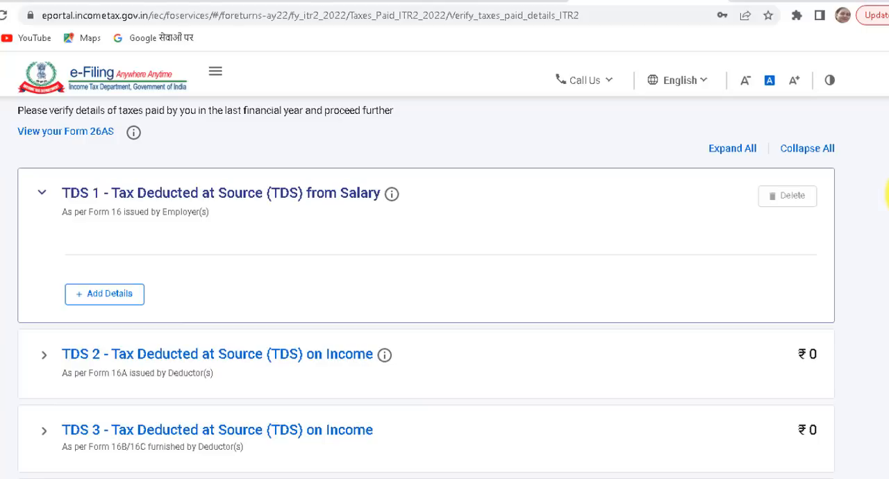
Open a new TDS 1 salary entry, review its employer TAN, name, income and tax deducted fields, and cancel without adding it.
{"action": "left_click", "coordinate": [109, 297]}
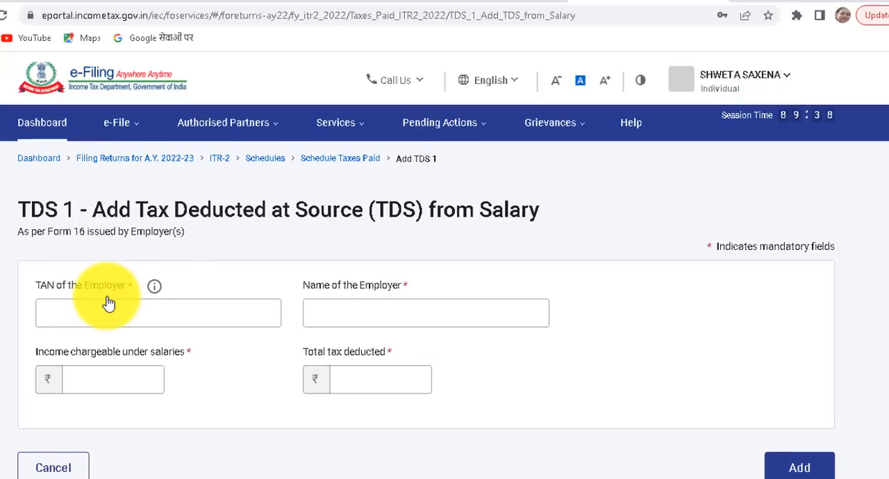
{"action": "left_click", "coordinate": [72, 316]}
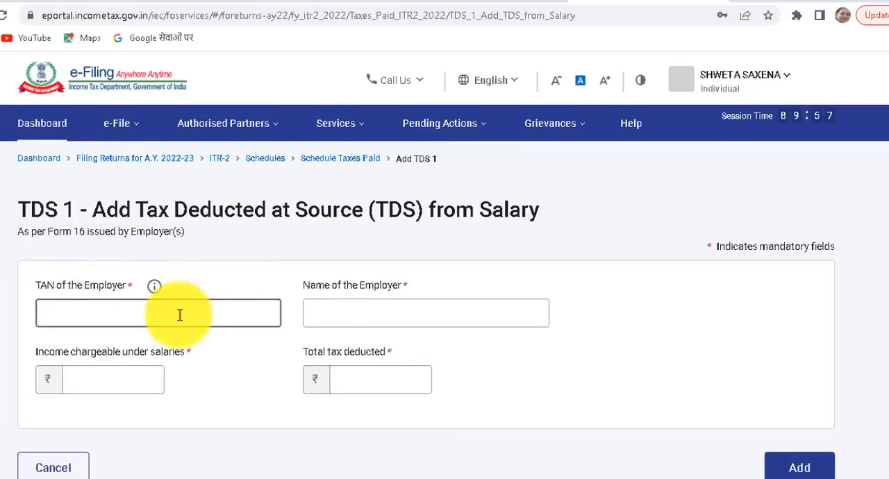
{"action": "left_click", "coordinate": [349, 308]}
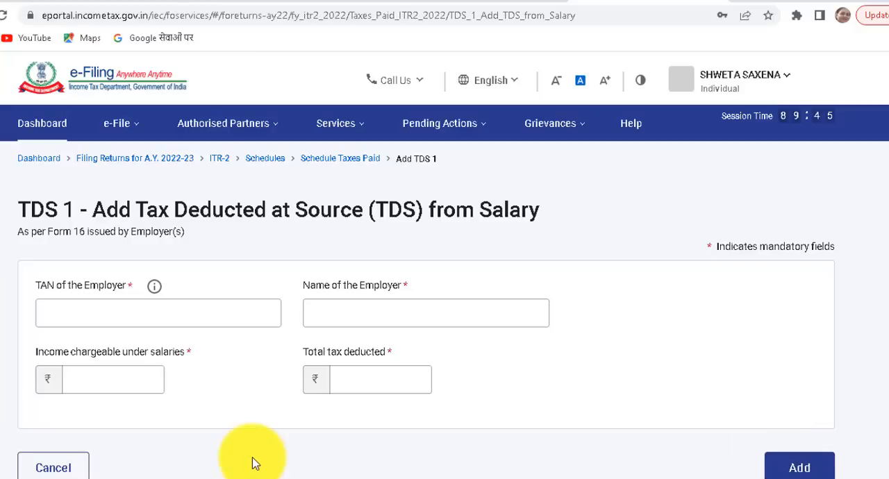
{"action": "left_click", "coordinate": [40, 470]}
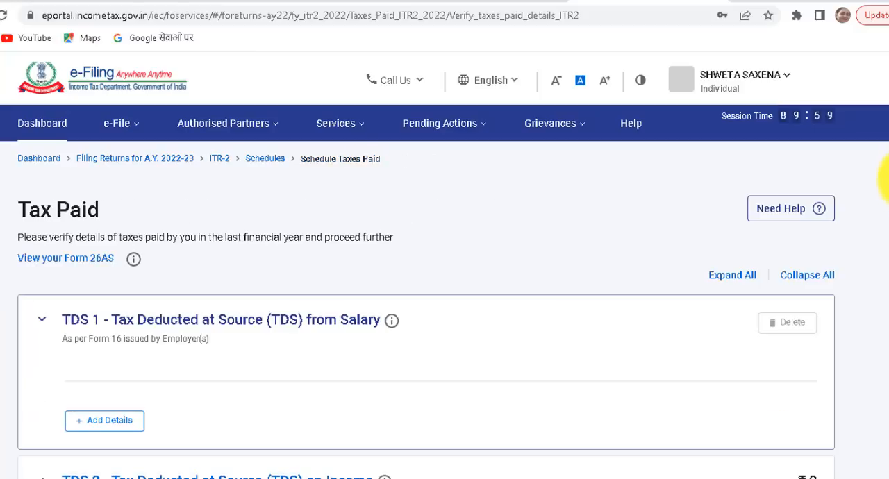
Open a new TDS 2 entry with the credit relating to Self, review its fields through to the end, and cancel it.
{"action": "scroll", "coordinate": [886, 174], "scroll_direction": "down", "scroll_amount": 3}
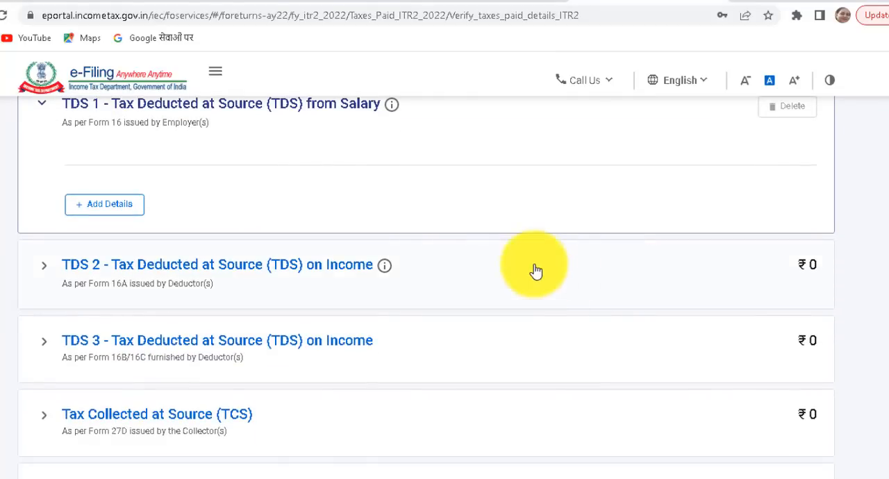
{"action": "left_click", "coordinate": [345, 296]}
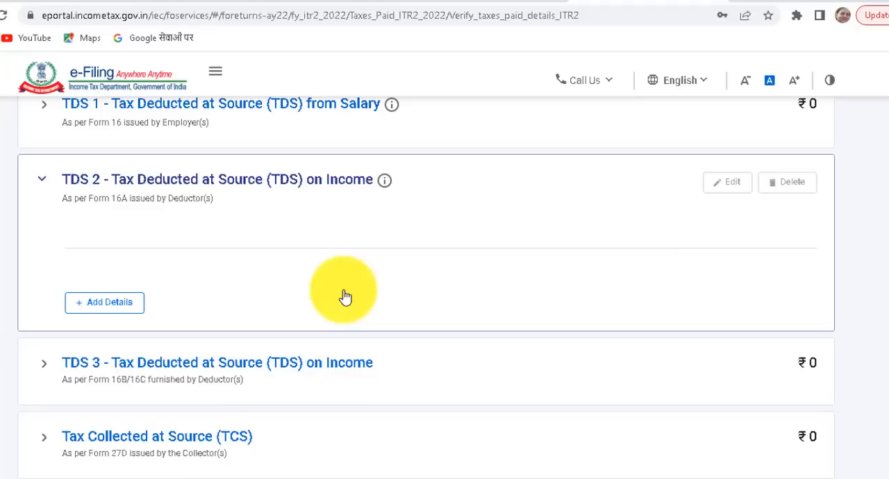
{"action": "left_click", "coordinate": [108, 306]}
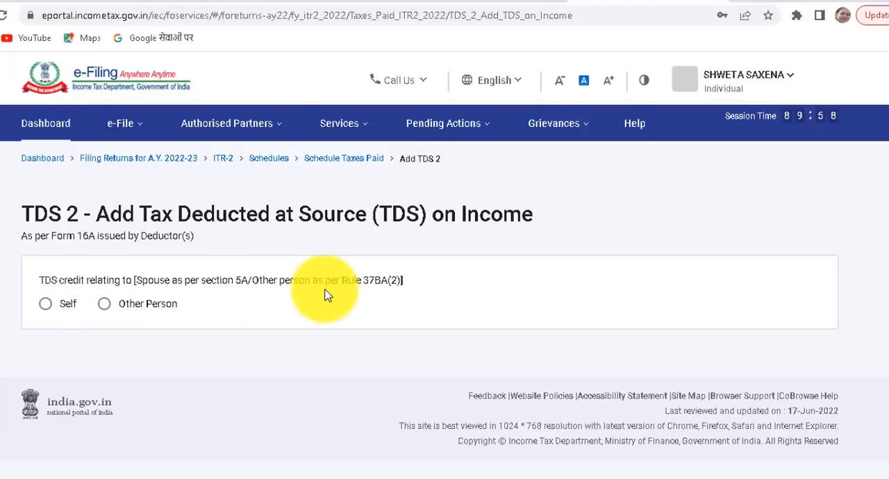
{"action": "left_click", "coordinate": [46, 308]}
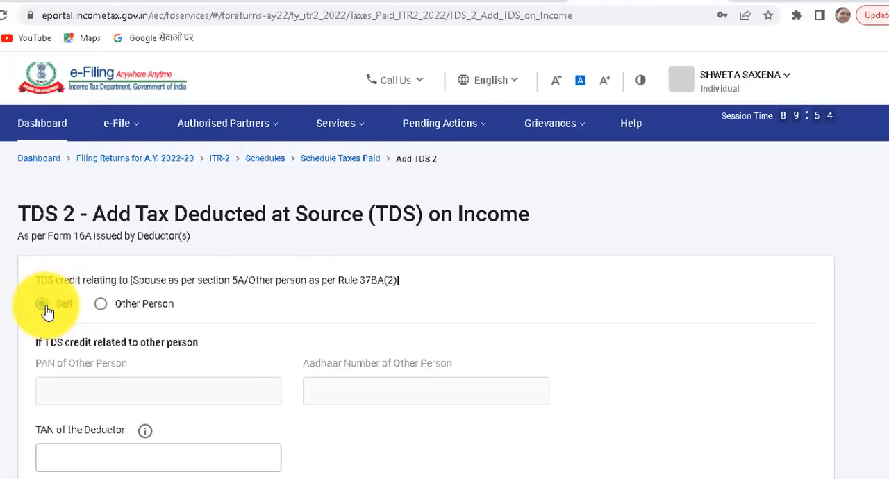
{"action": "scroll", "coordinate": [888, 195], "scroll_direction": "down", "scroll_amount": 2}
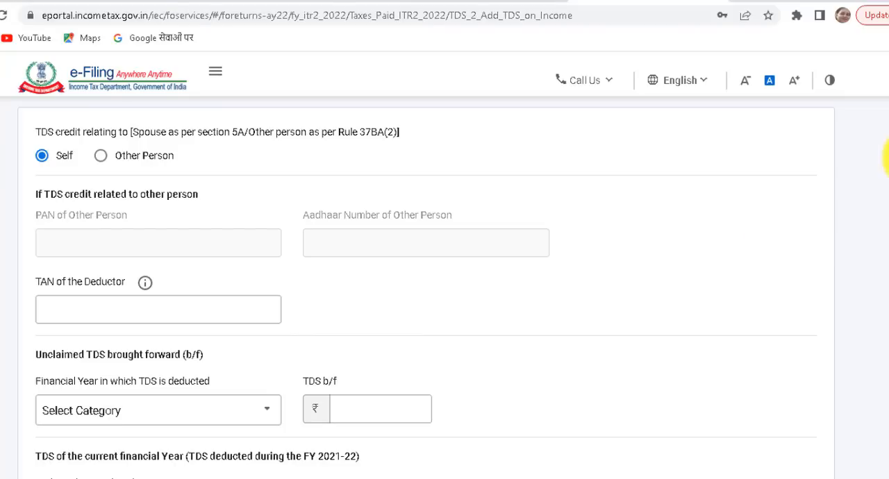
{"action": "scroll", "coordinate": [887, 158], "scroll_direction": "up", "scroll_amount": 3}
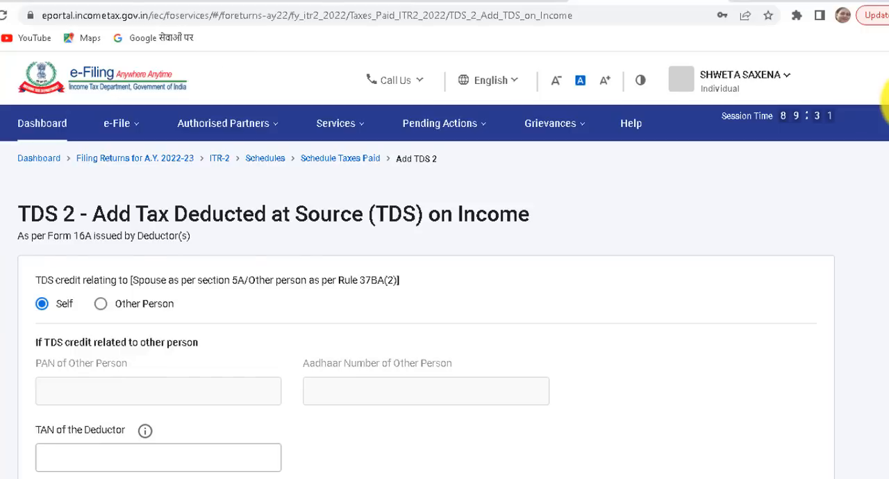
{"action": "left_click_drag", "start_coordinate": [888, 101], "coordinate": [888, 396]}
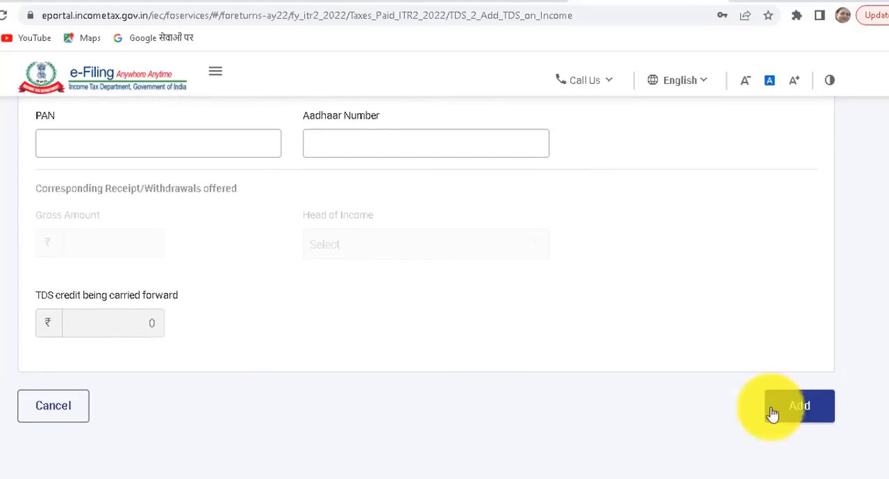
{"action": "left_click", "coordinate": [83, 414]}
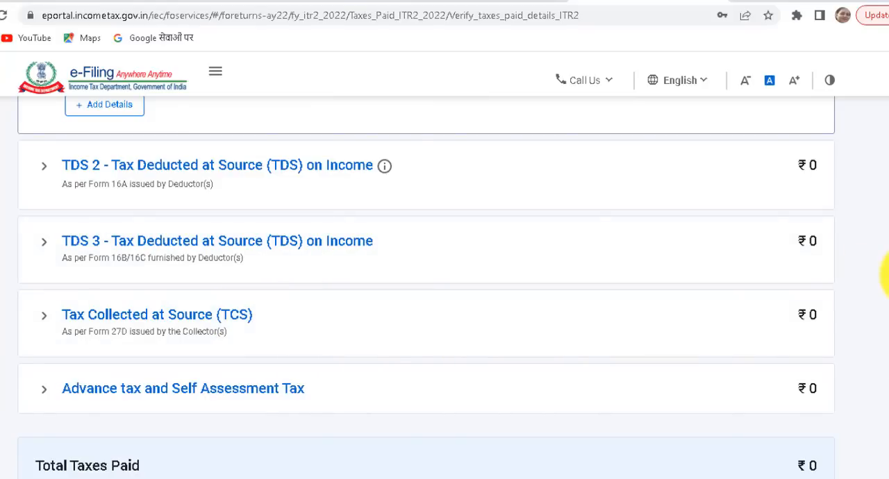
Open a new Advance Tax and Self Assessment Tax entry, review its BSR code, deposit date, challan and amount fields, and leave it blank.
{"action": "left_click_drag", "start_coordinate": [888, 278], "coordinate": [885, 338]}
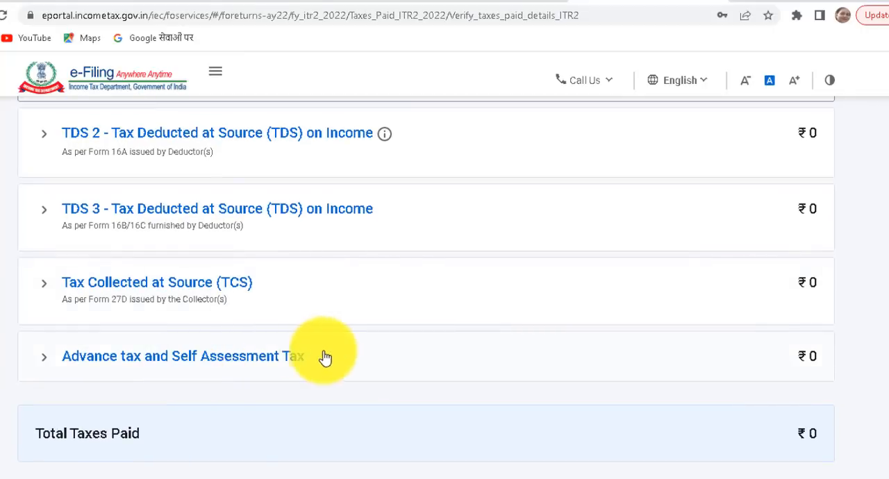
{"action": "left_click", "coordinate": [326, 373]}
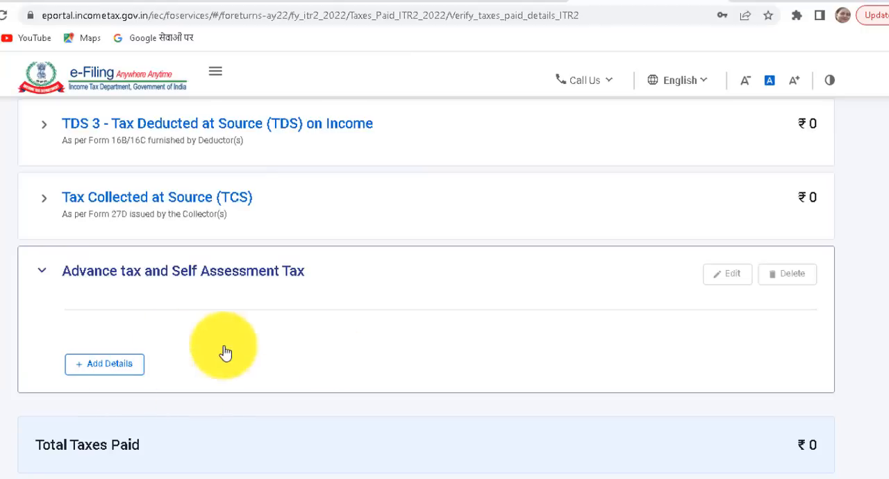
{"action": "left_click", "coordinate": [116, 375]}
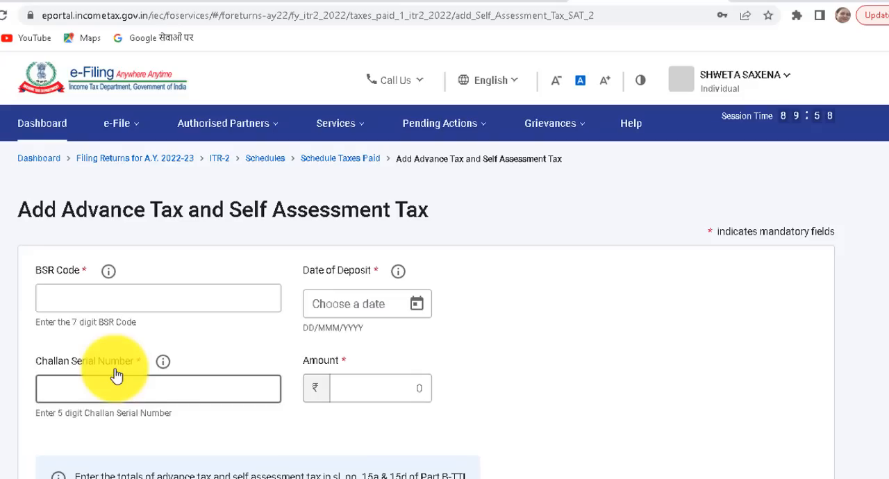
{"action": "left_click", "coordinate": [149, 296]}
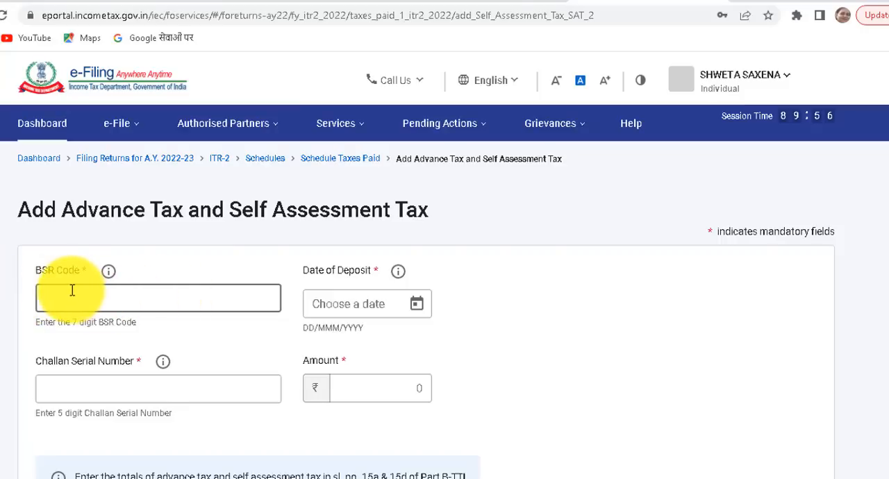
{"action": "left_click", "coordinate": [398, 297]}
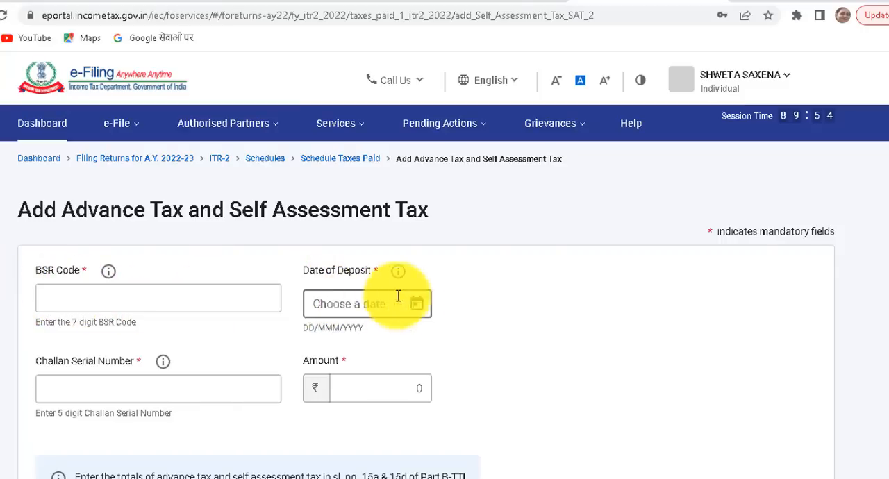
{"action": "left_click", "coordinate": [95, 398]}
{"action": "left_click", "coordinate": [321, 393]}
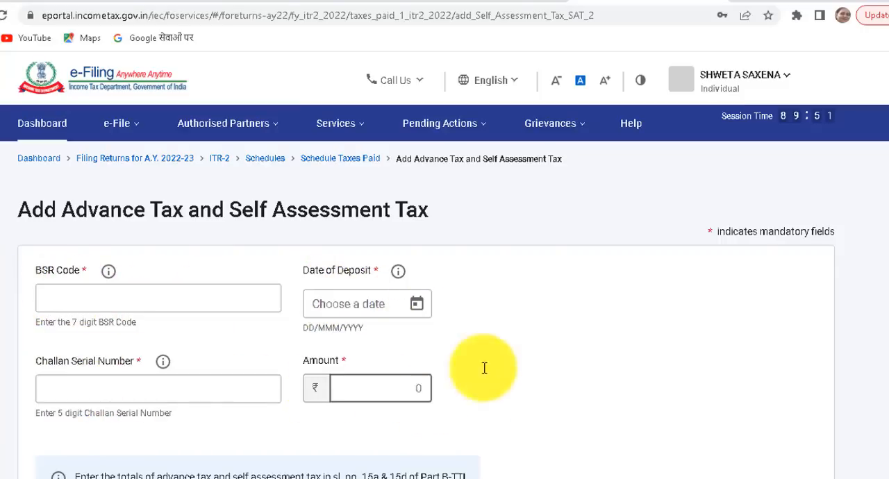
{"action": "scroll", "coordinate": [881, 282], "scroll_direction": "down", "scroll_amount": 3}
{"action": "left_click", "coordinate": [797, 425]}
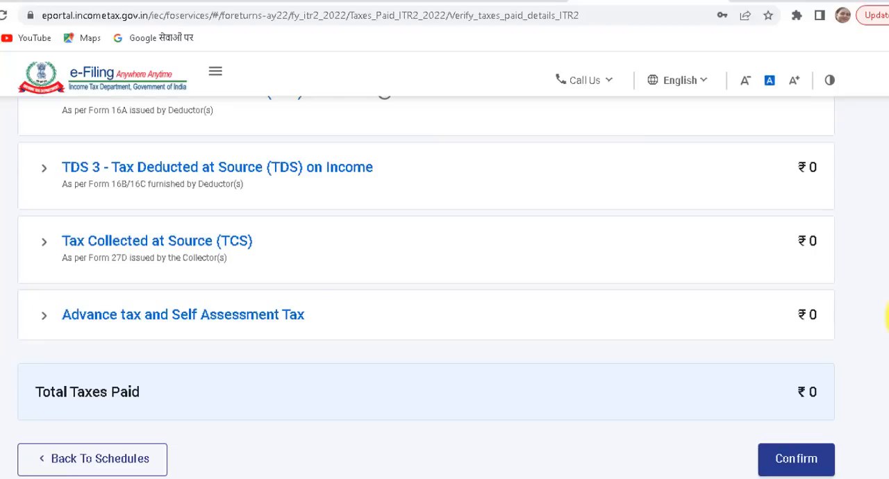
Expand the Advance tax and Self Assessment Tax section, return to the schedules summary without confirming Tax Paid, and dismiss the Windows Security notification.
{"action": "left_click", "coordinate": [357, 335]}
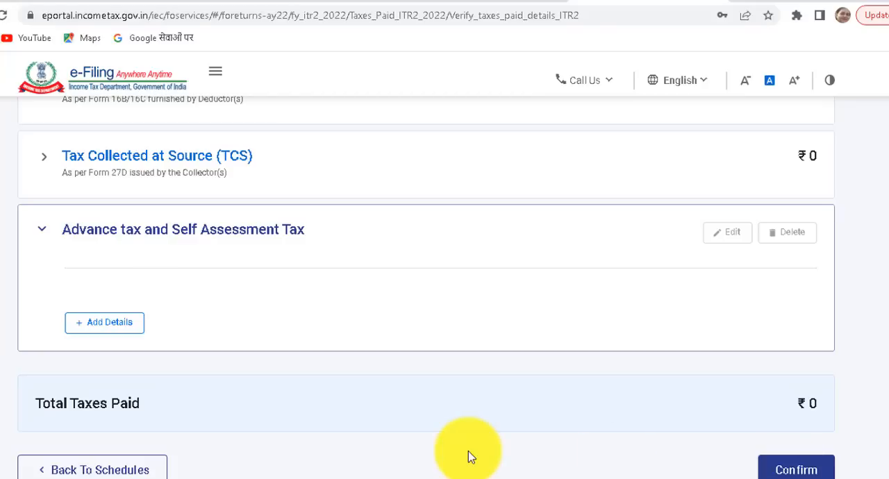
{"action": "left_click", "coordinate": [90, 470]}
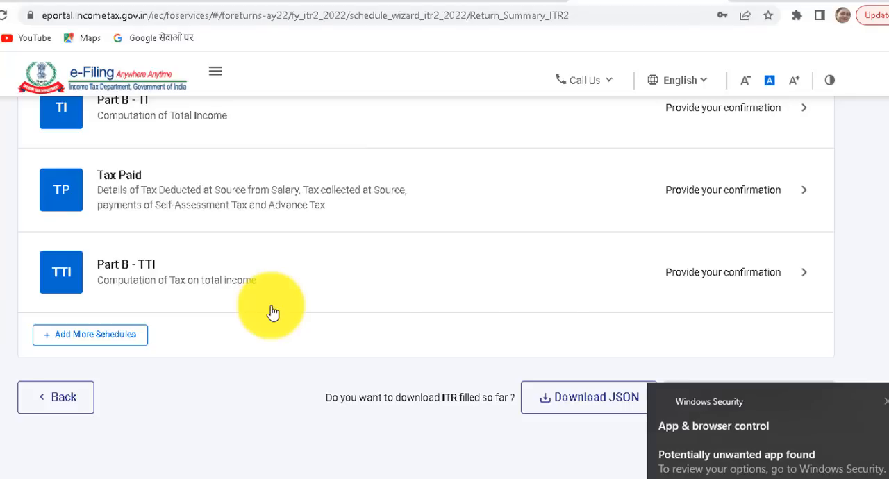
{"action": "left_click", "coordinate": [887, 403]}
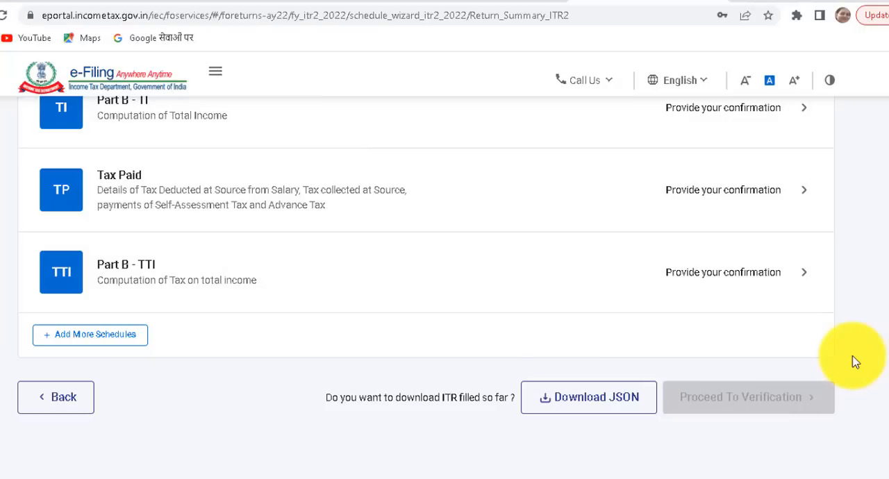